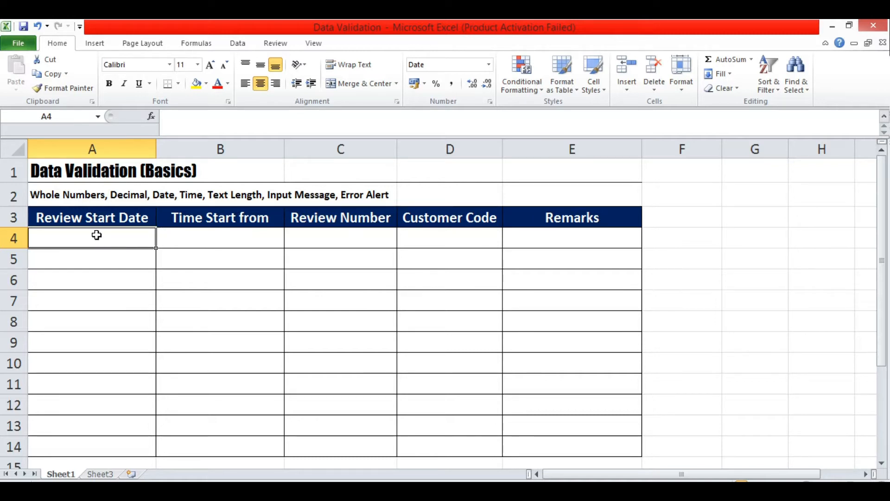
Switch to the Data ribbon tab with cell A4 selected.
click(243, 45)
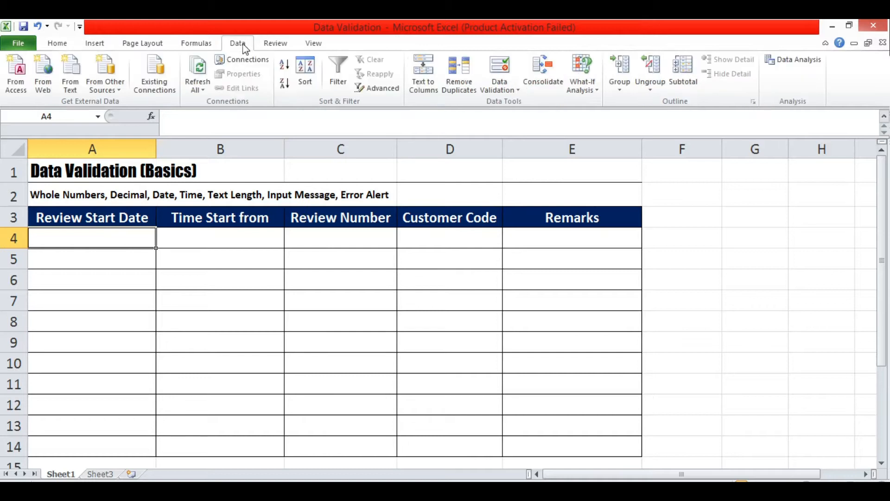
Open the Data Validation dialog for A4 and expand the Allow list.
click(505, 88)
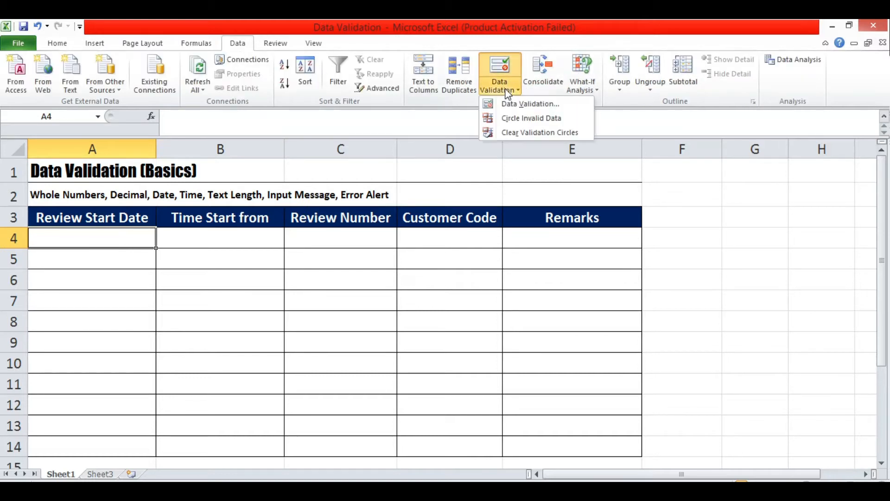
click(511, 103)
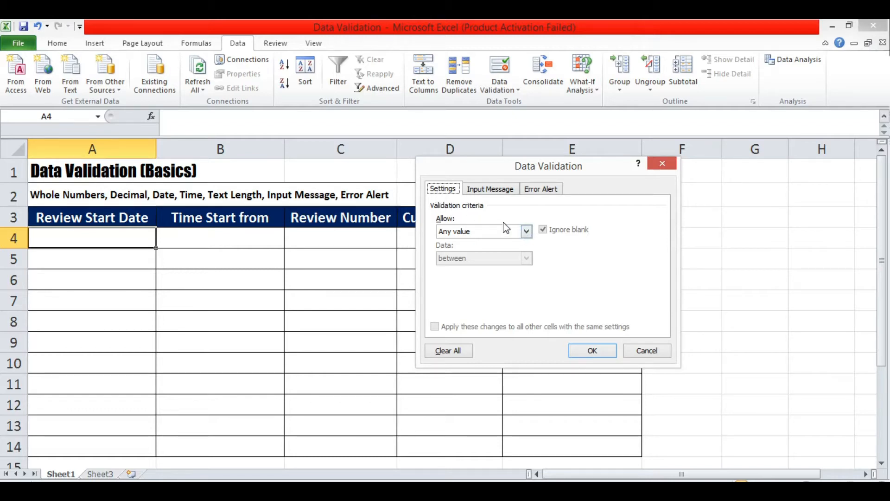
click(527, 231)
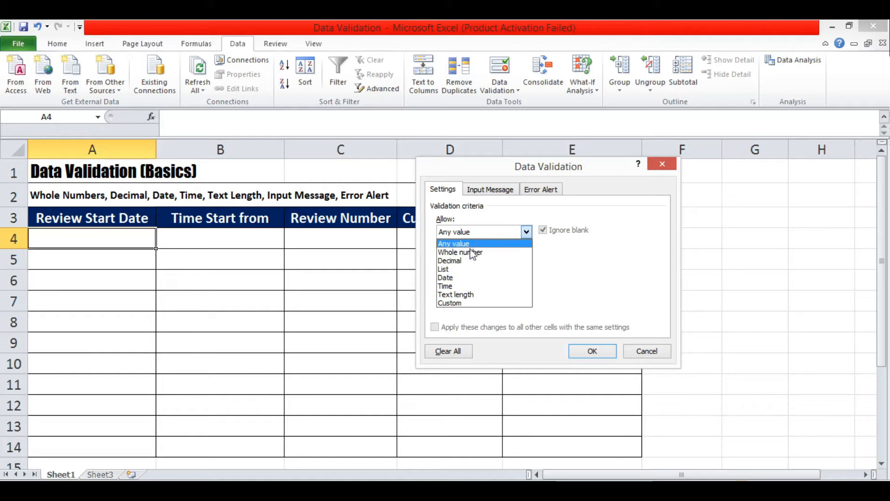
Allow only dates greater than =today() in A4 and confirm the rule.
click(459, 278)
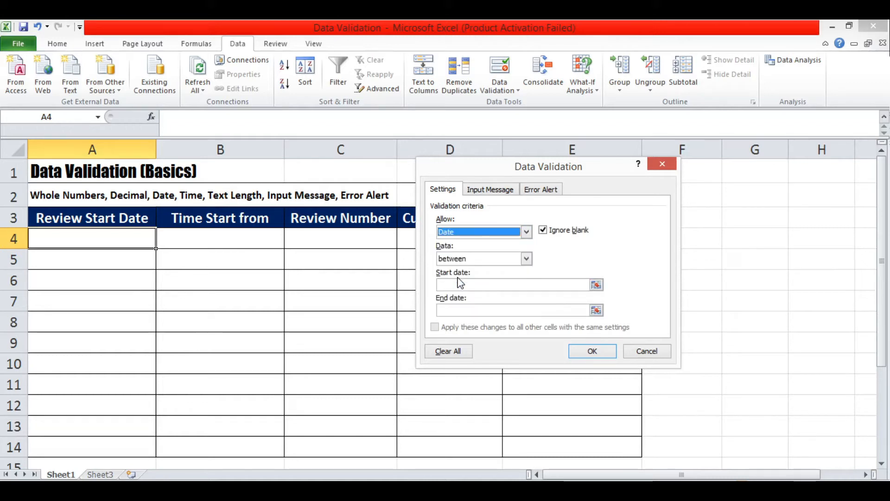
click(526, 259)
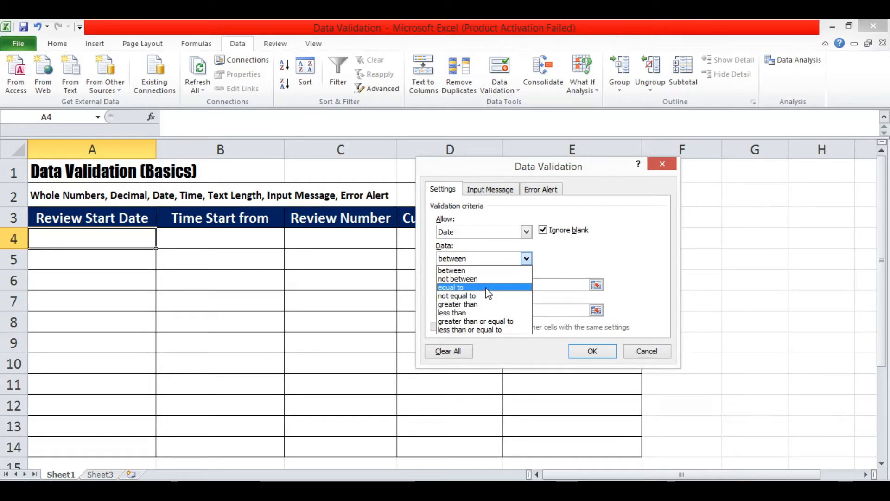
click(480, 304)
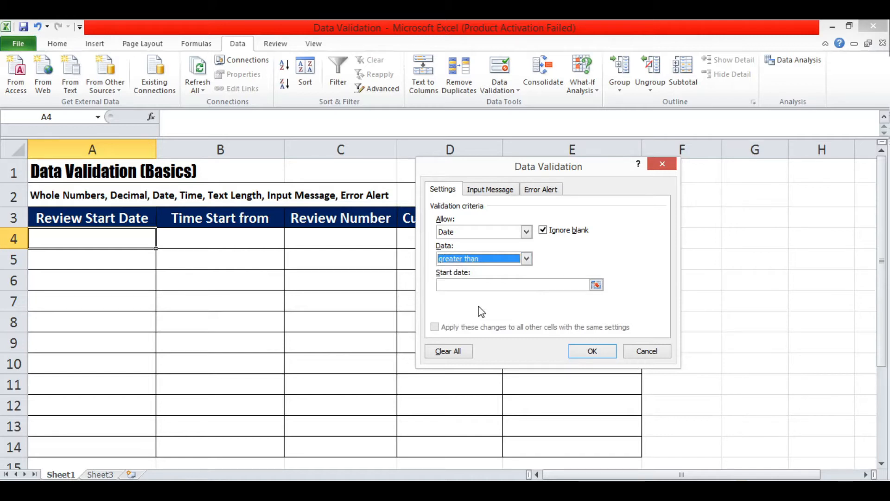
click(474, 286)
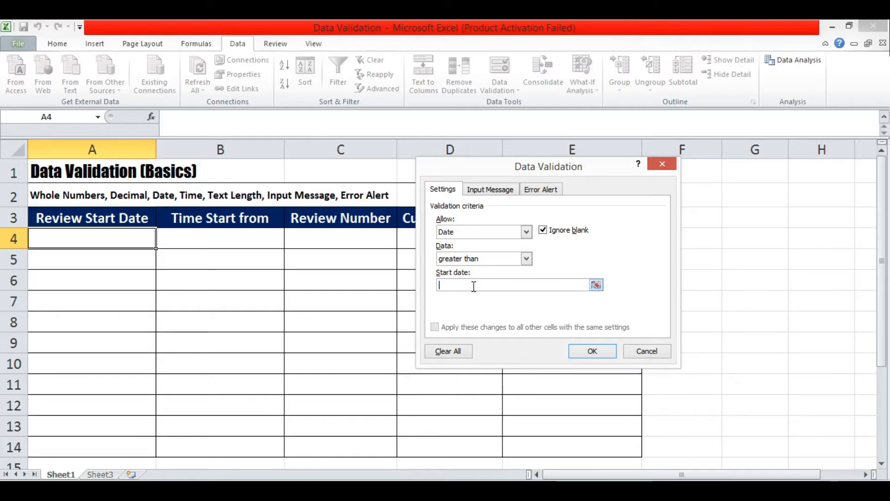
text(=today()
click(583, 353)
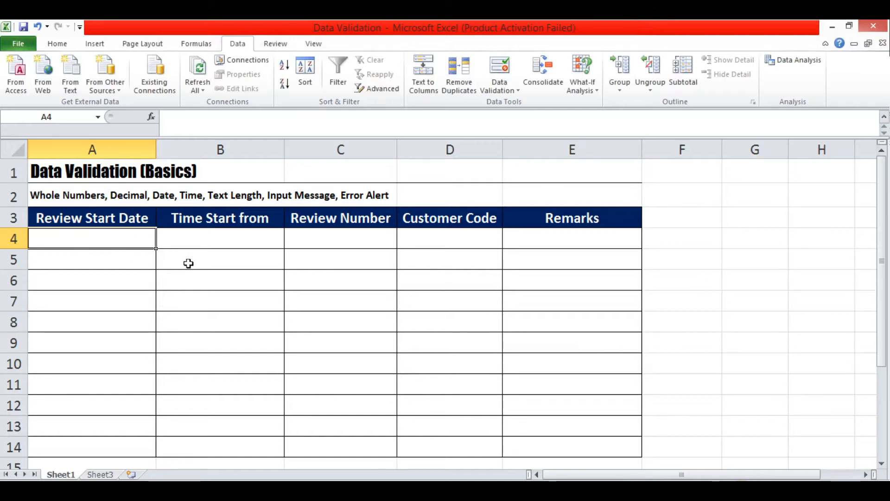
click(309, 306)
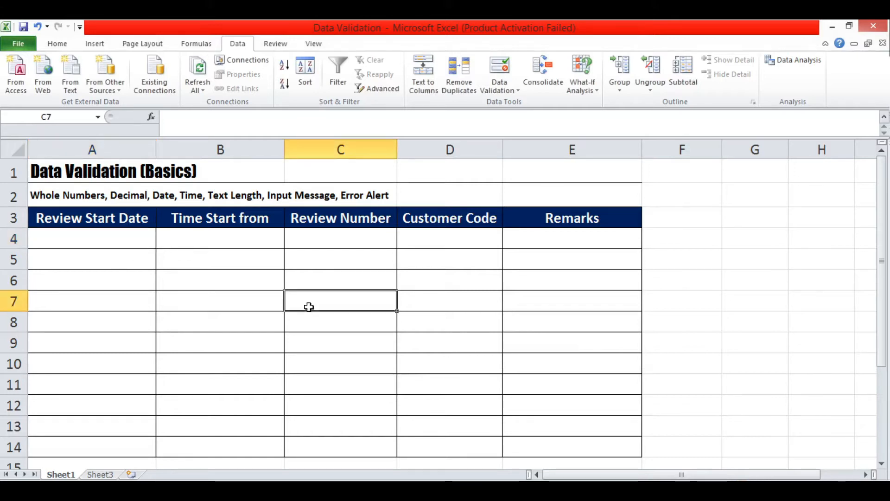
text(=)
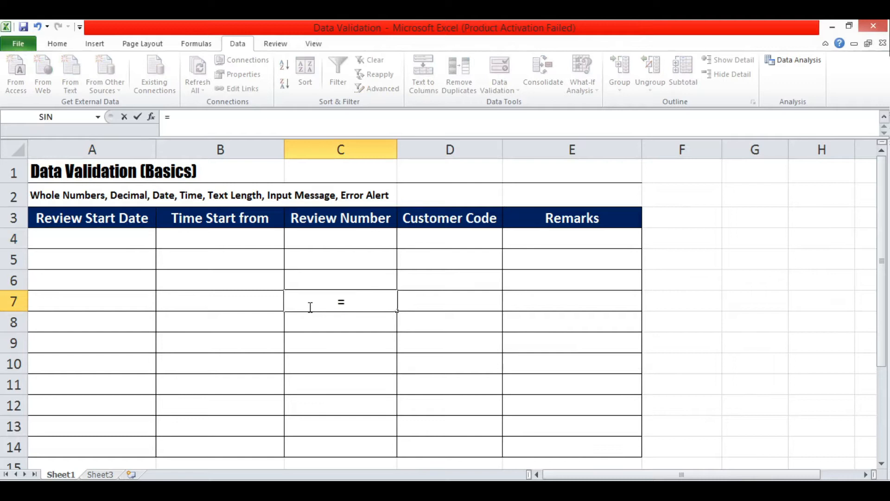
text(today())
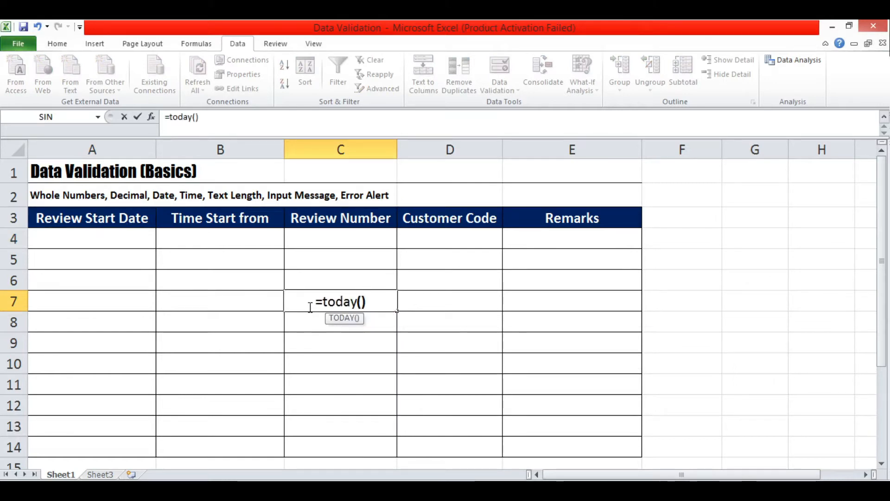
key(Return)
click(388, 301)
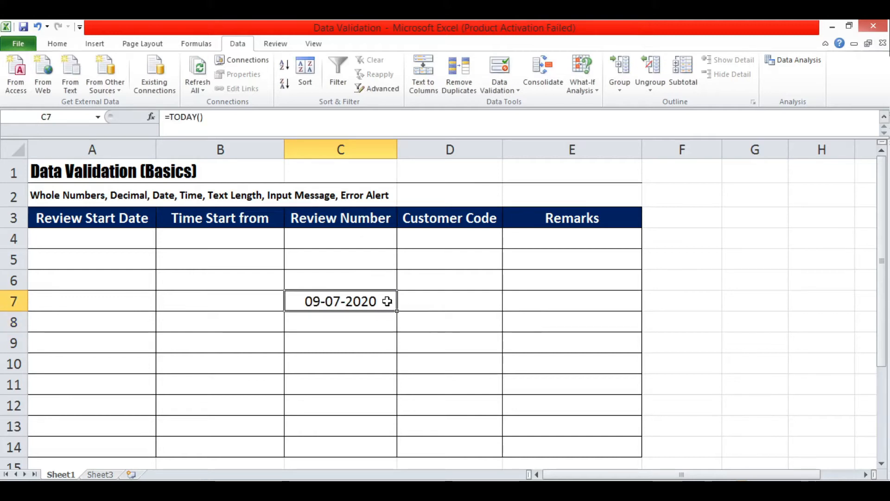
key(Delete)
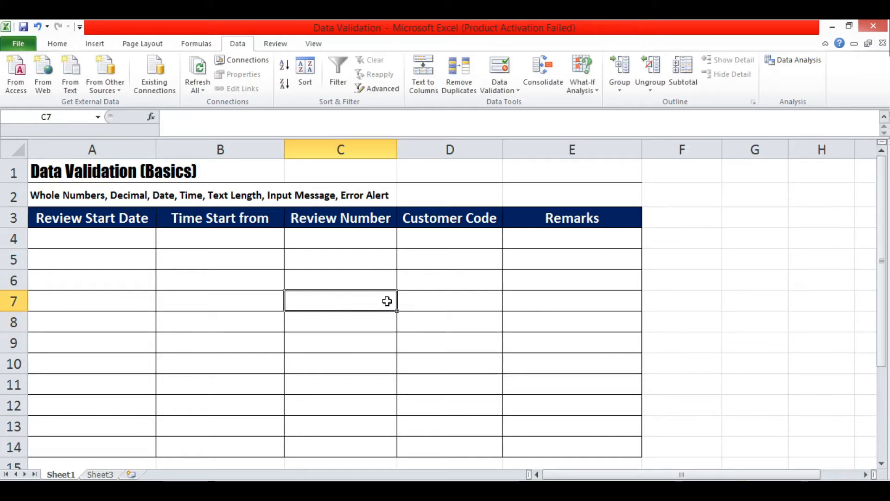
click(139, 242)
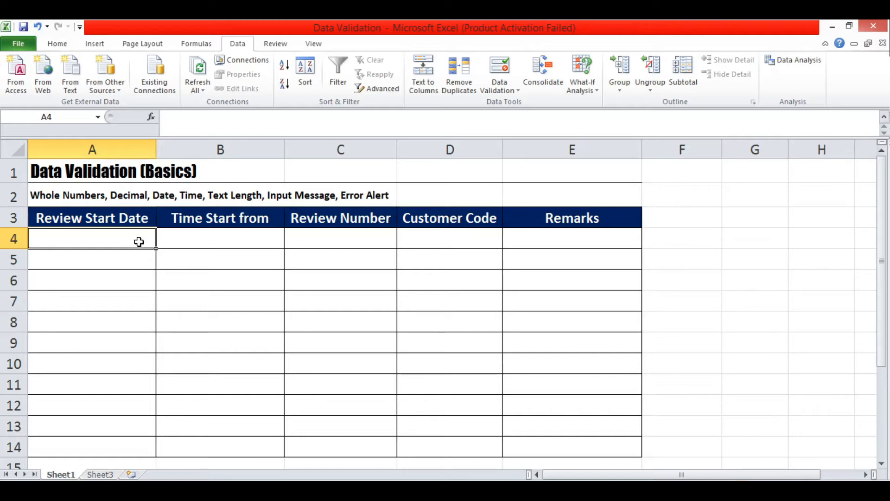
text(08)
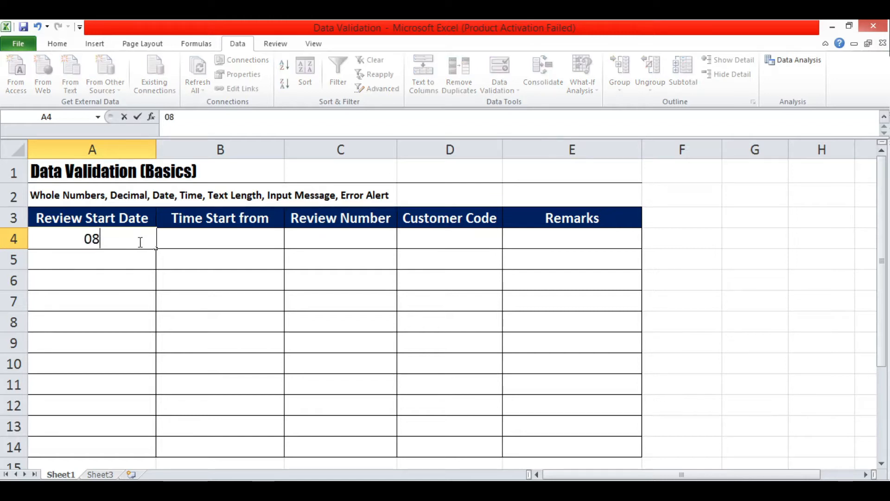
text(-07-2020)
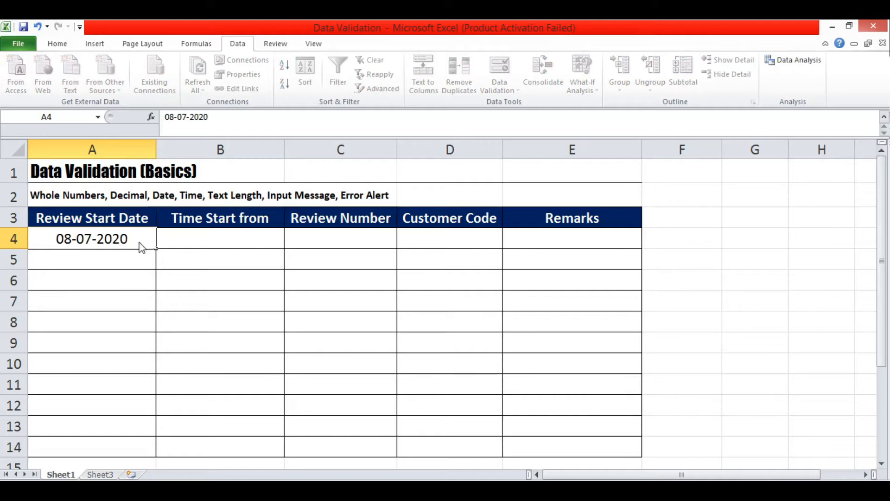
key(Return)
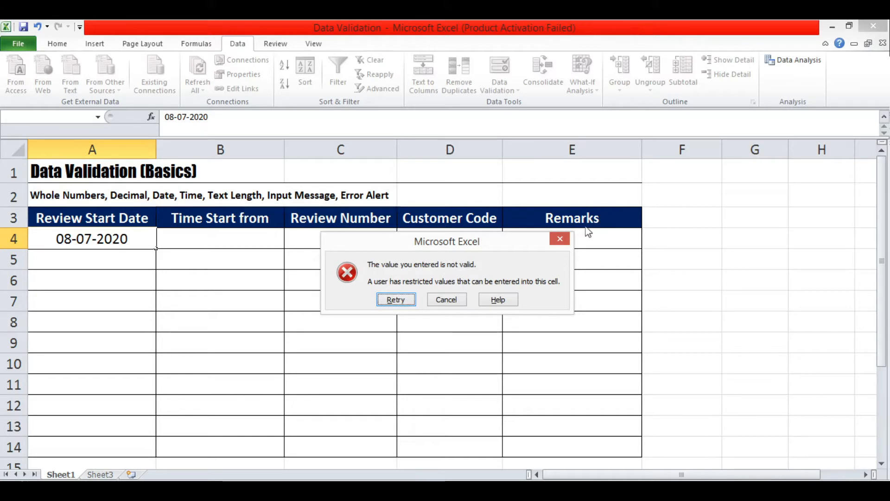
click(567, 237)
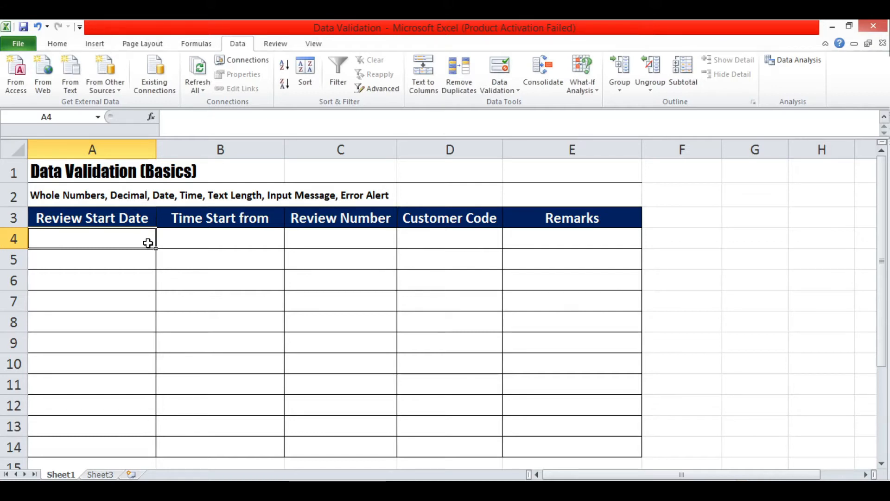
text(10)
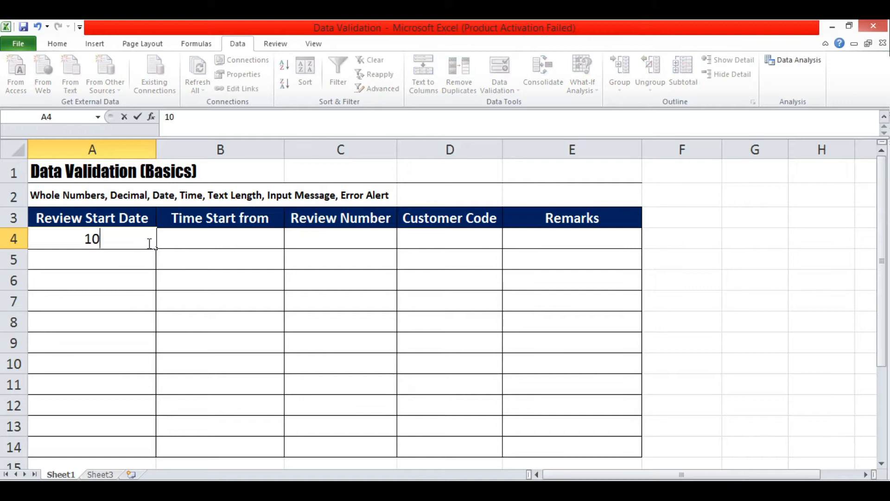
text(-07)
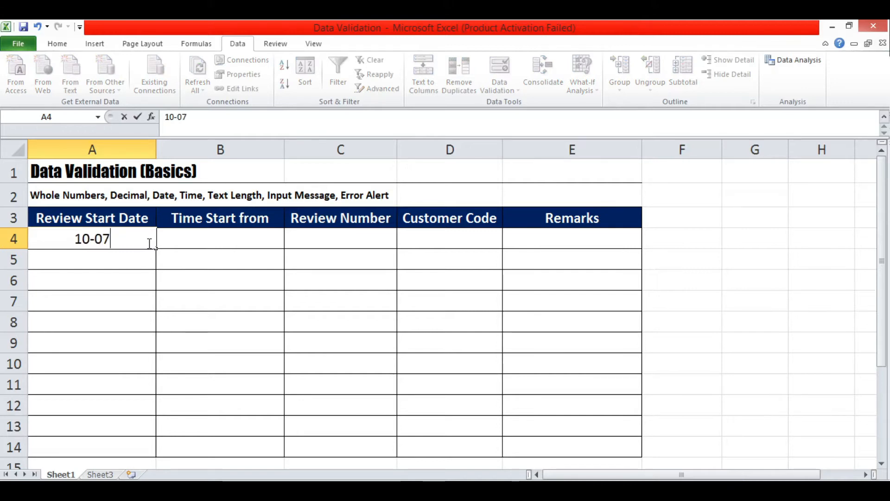
text(-2020)
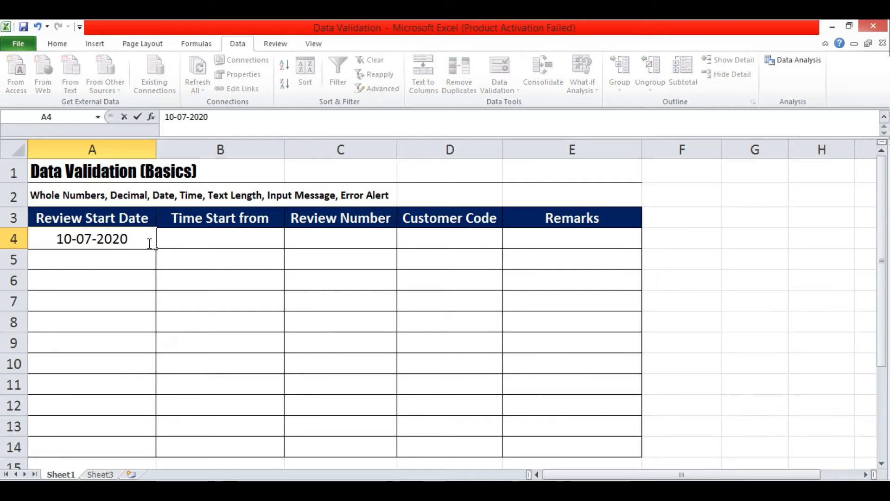
key(Return)
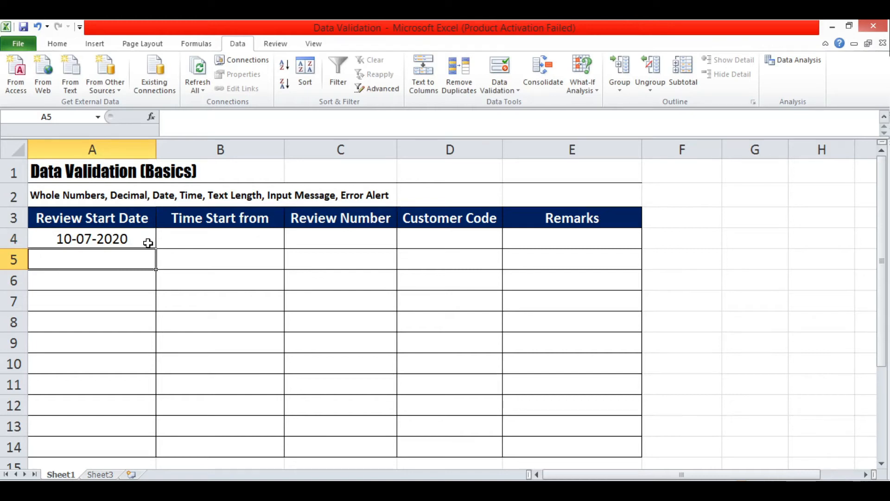
click(148, 243)
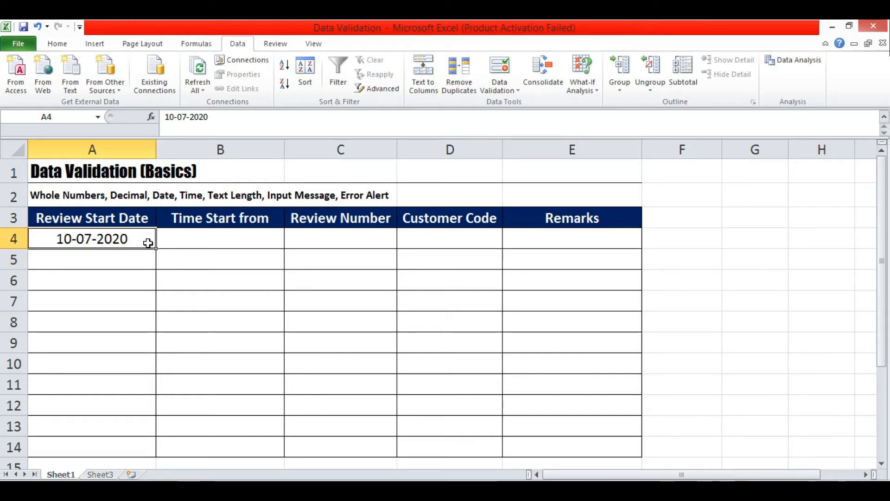
text(08-0)
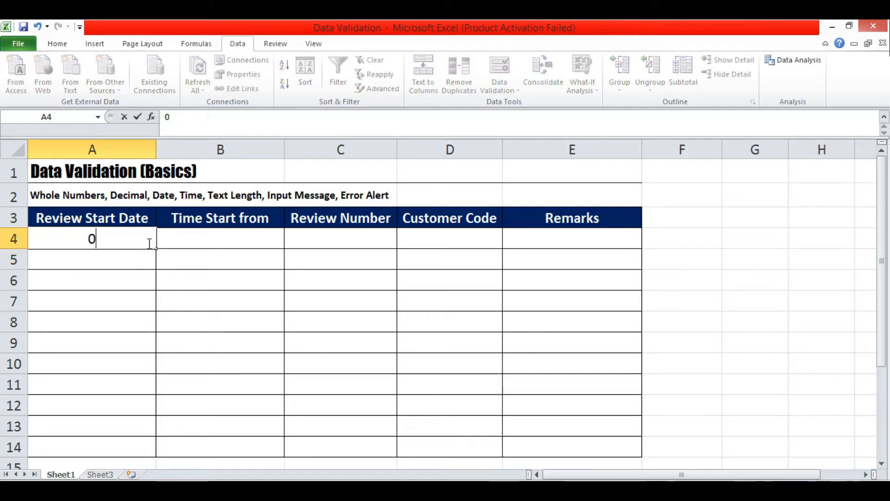
text(7-2020)
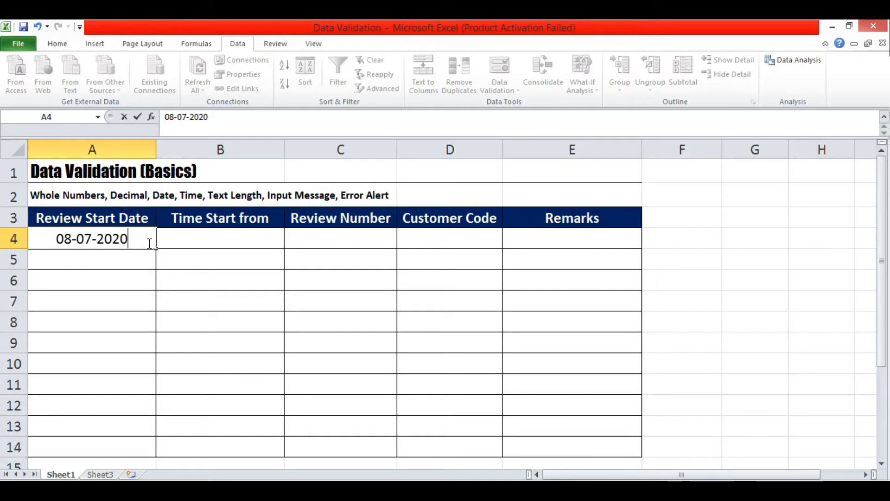
key(Return)
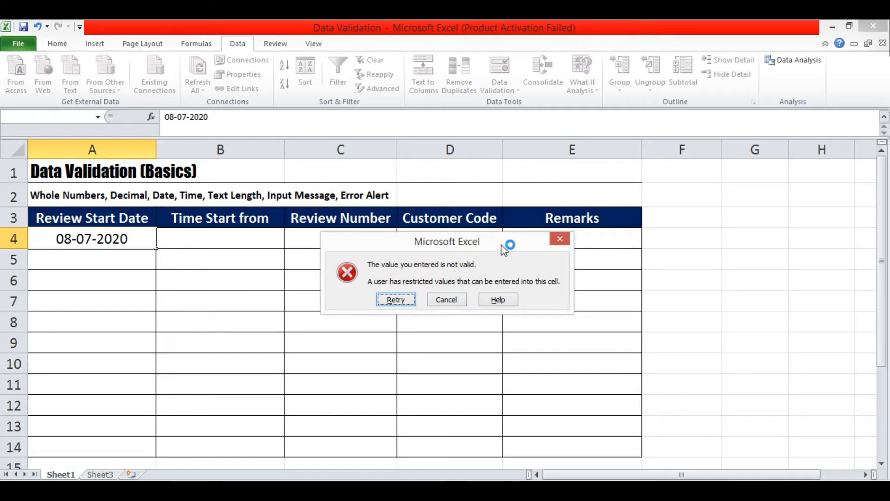
click(560, 240)
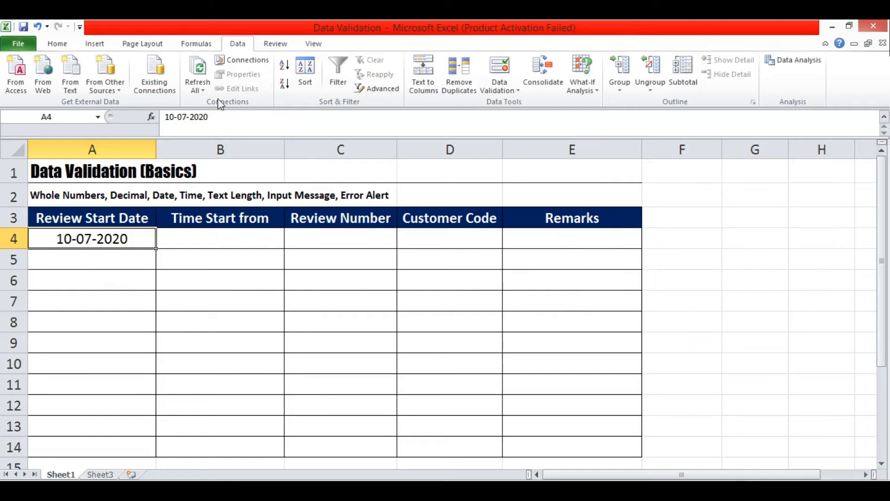
Reopen A4's Data Validation and add input message 'Please write date here.' titled Info.
click(501, 92)
click(508, 103)
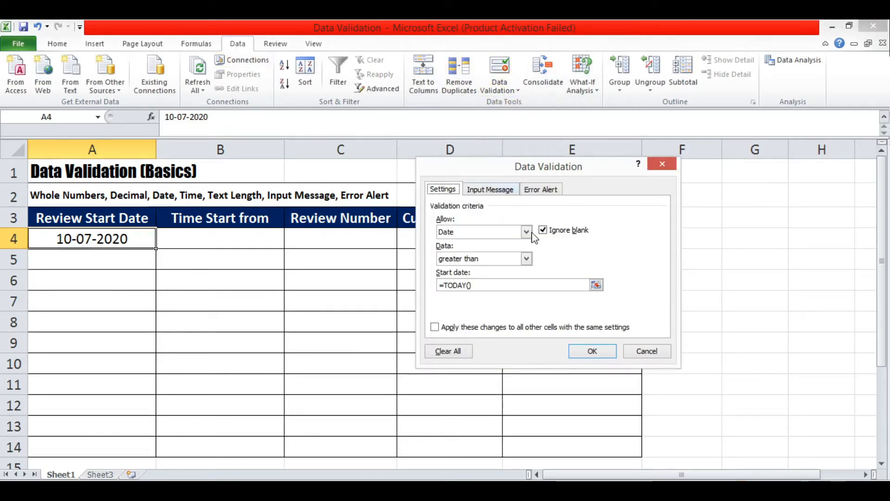
drag(583, 174, 546, 173)
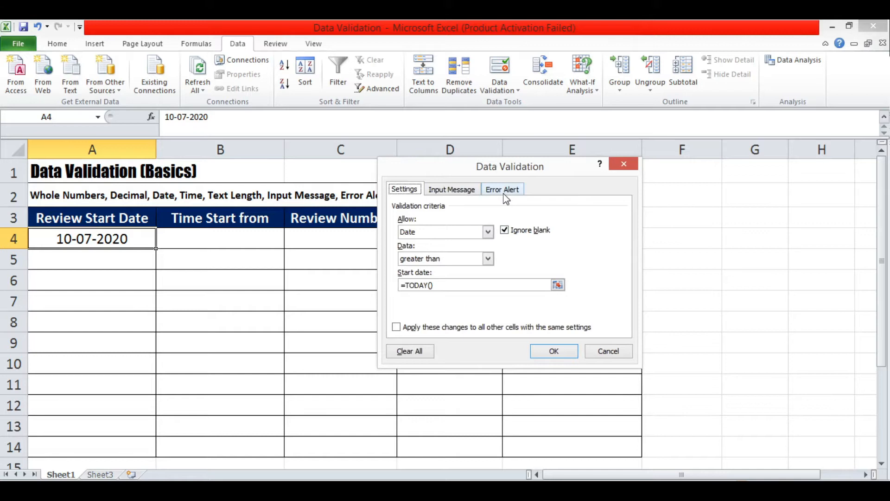
click(462, 195)
click(466, 290)
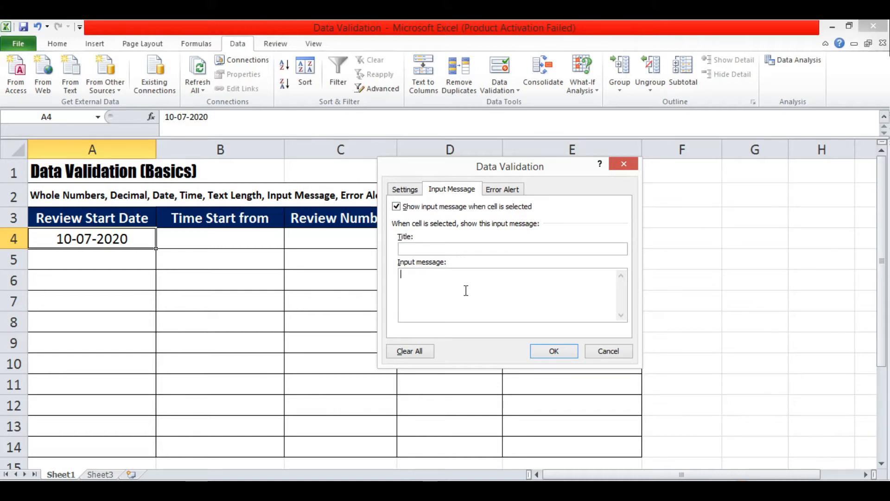
text(Please write da)
text(e here.)
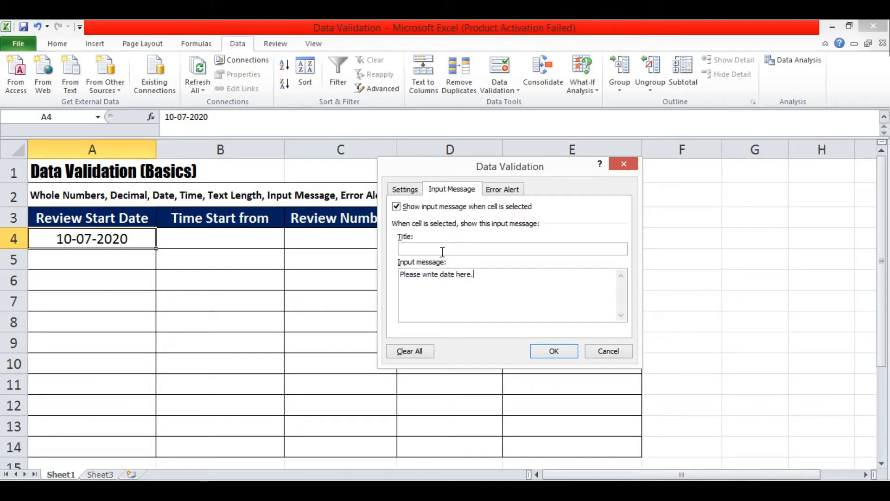
click(441, 251)
click(495, 193)
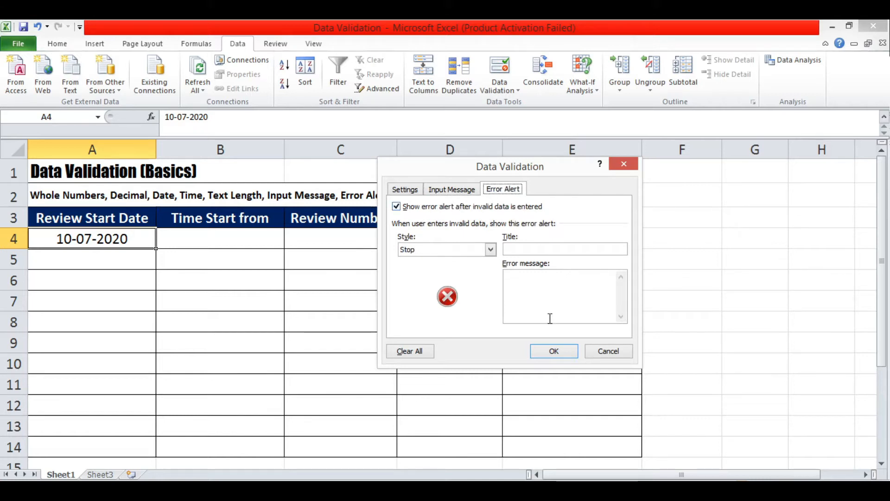
Enter error message 'Future date only.' with title Alert and apply A4's validation.
click(542, 302)
text(Fur)
text(ture date only.)
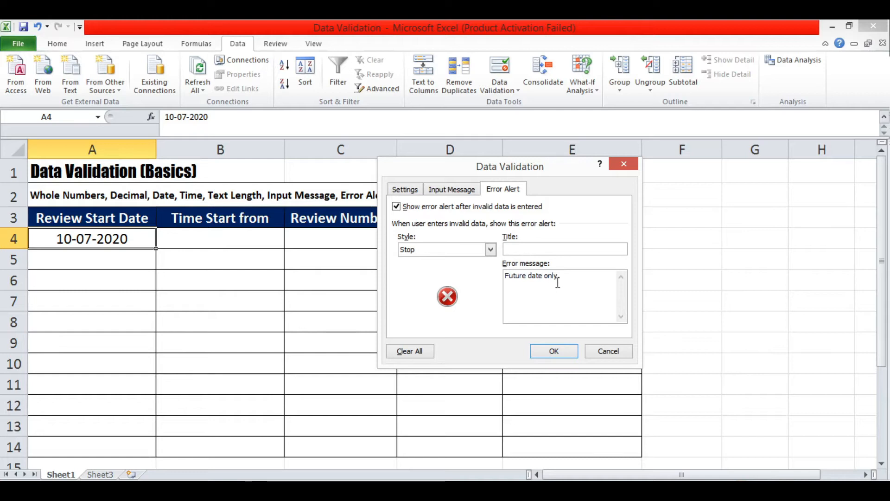
click(554, 249)
text(Alert)
click(563, 353)
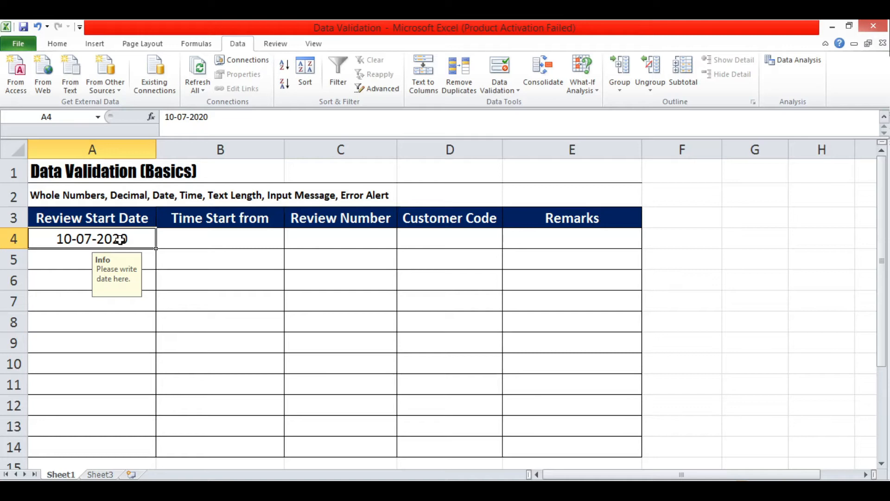
text(08)
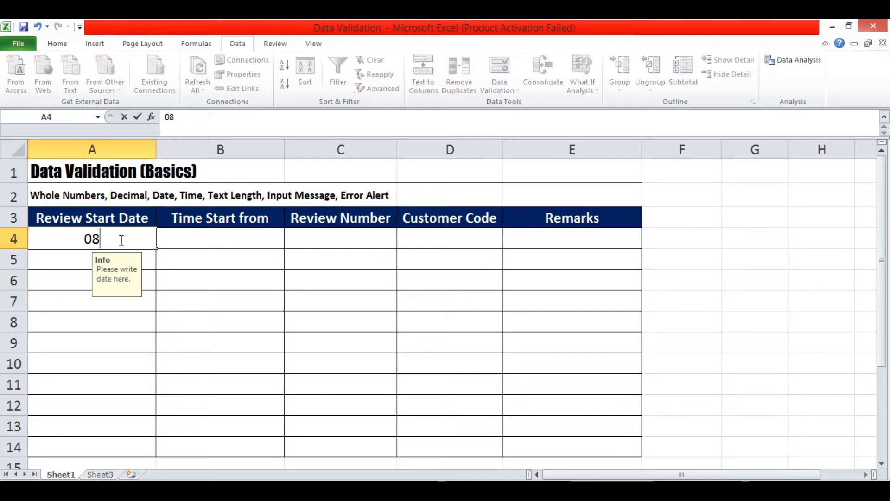
text(-07-2020)
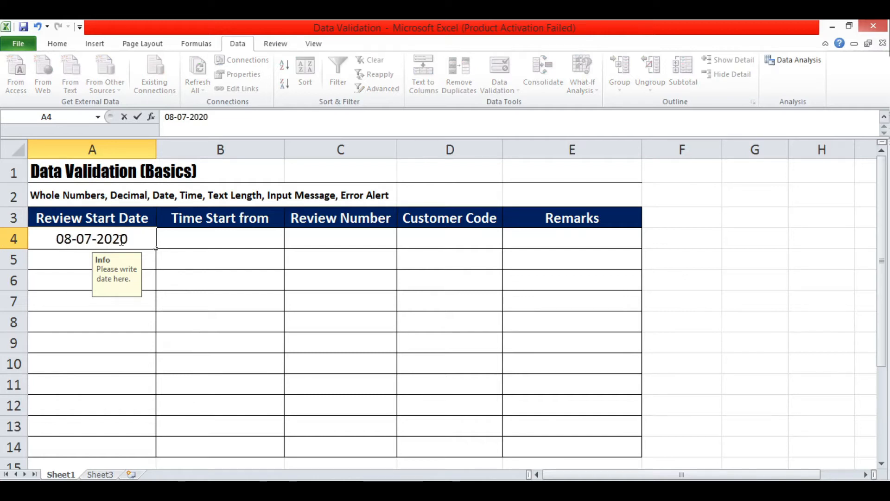
key(Return)
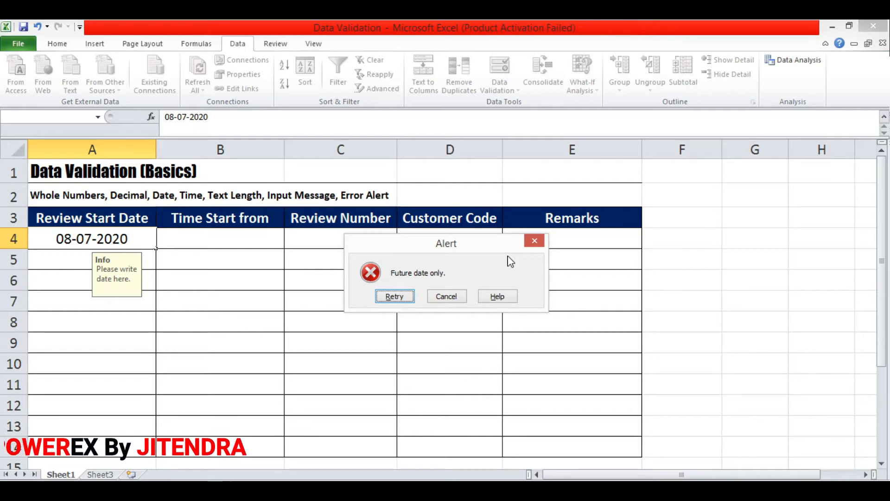
click(533, 242)
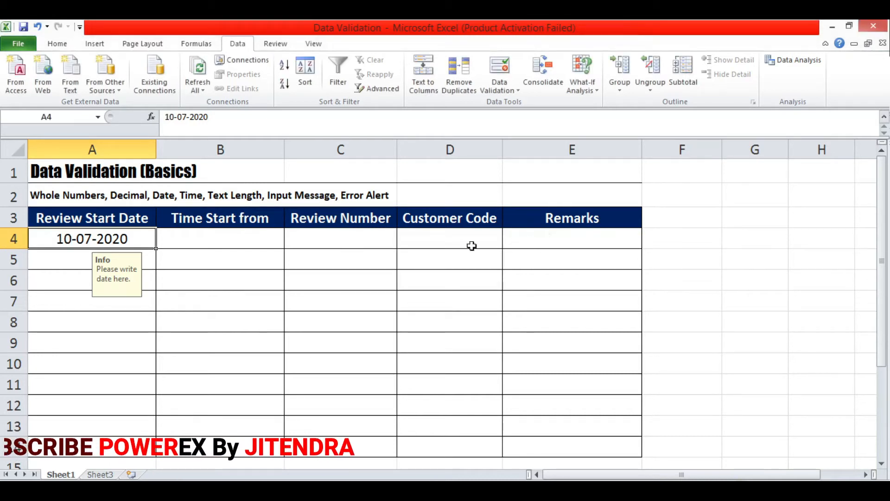
click(254, 234)
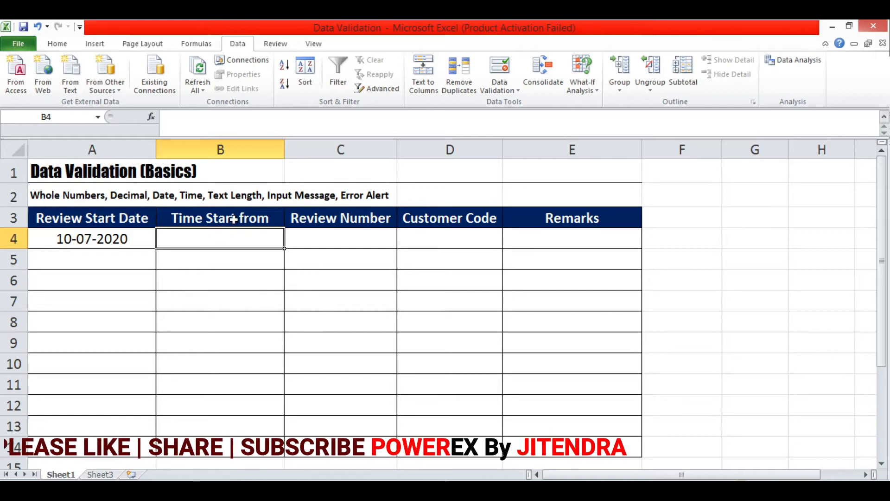
Open B4's Data Validation settings and allow only Time values.
click(511, 91)
click(513, 107)
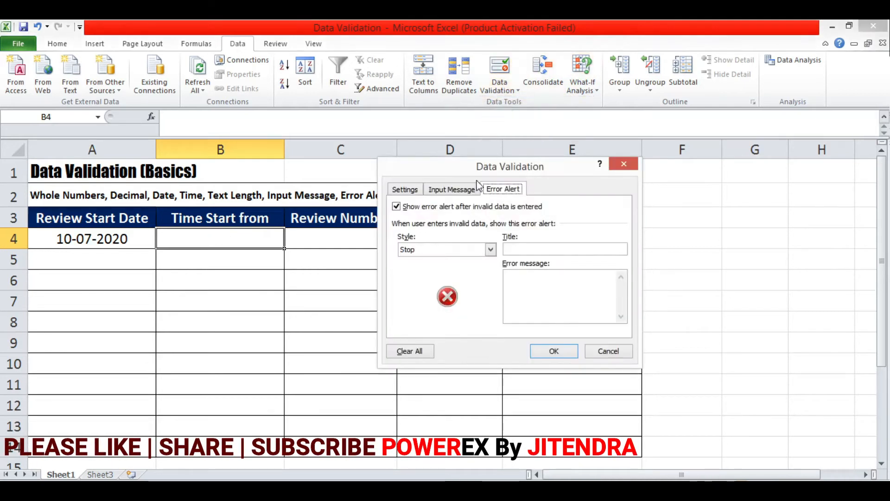
click(413, 190)
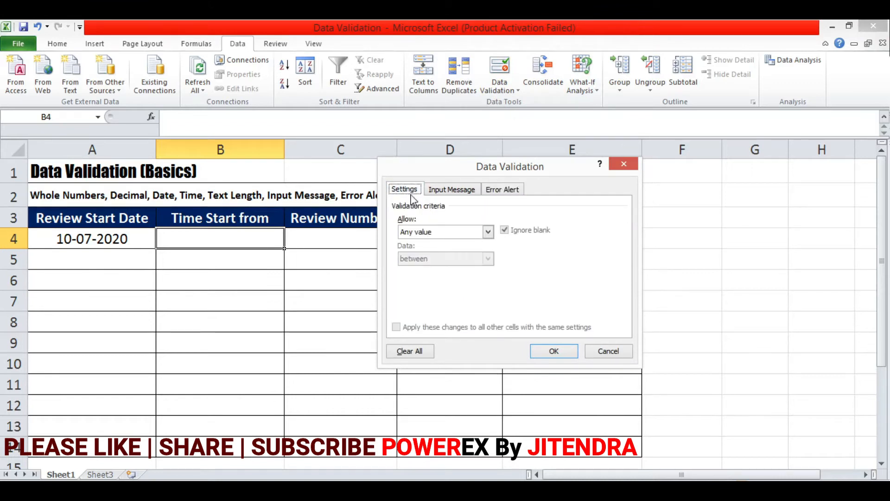
click(488, 232)
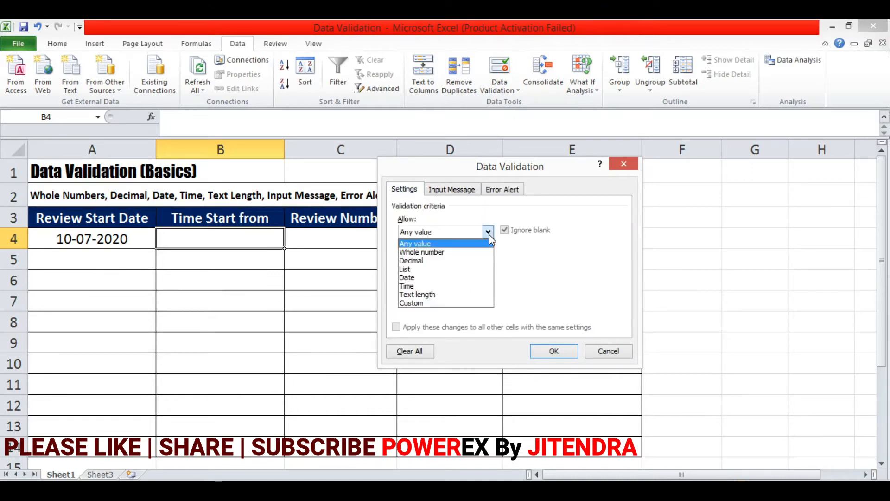
click(435, 286)
Keep the between condition and begin entering 10 as the start time.
click(488, 259)
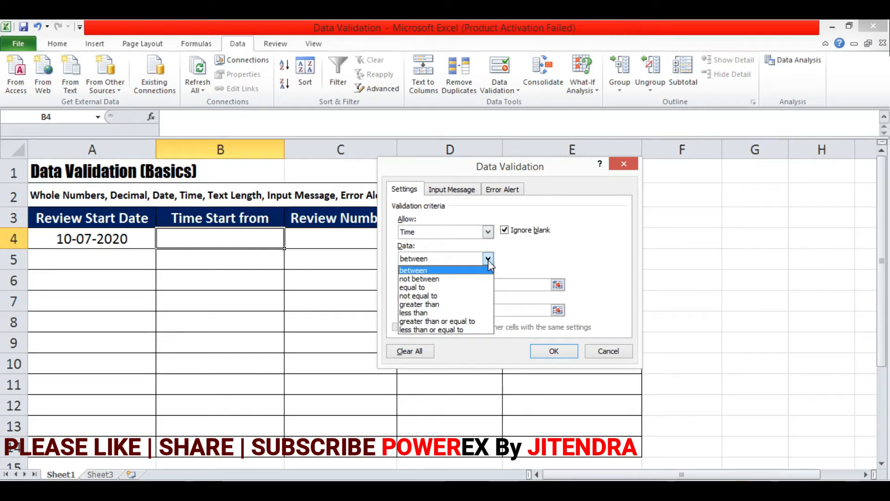
click(451, 272)
click(447, 284)
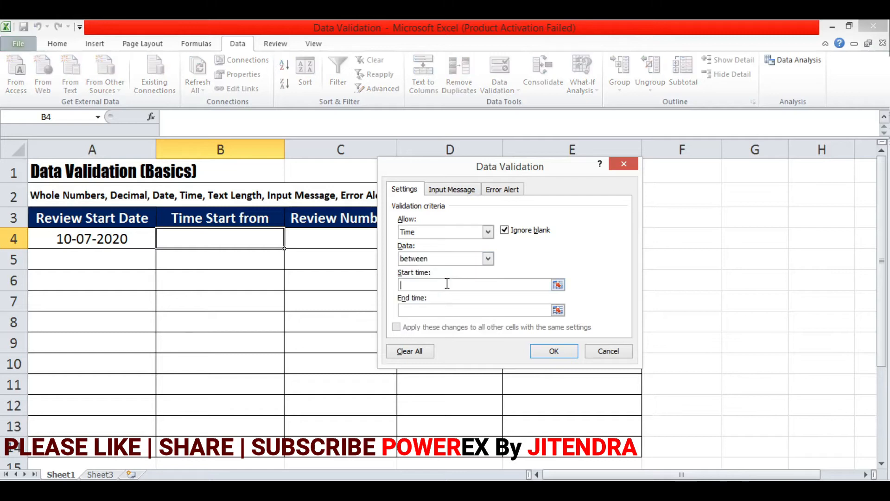
text(10)
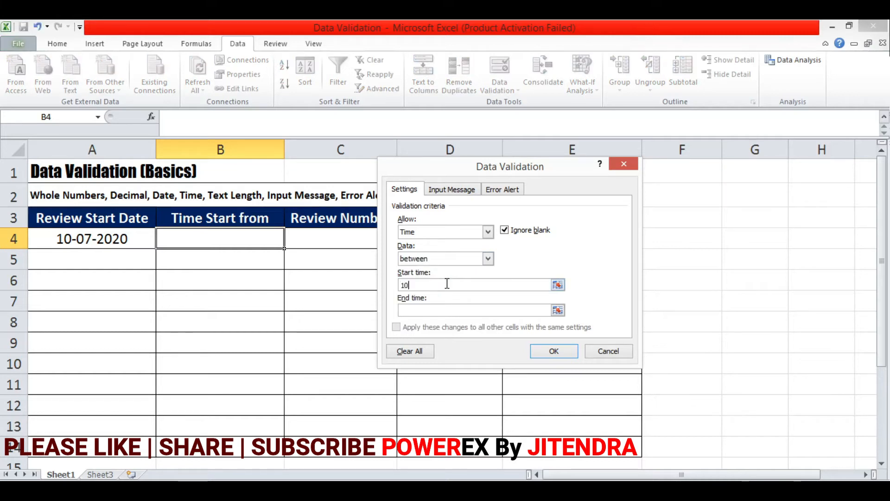
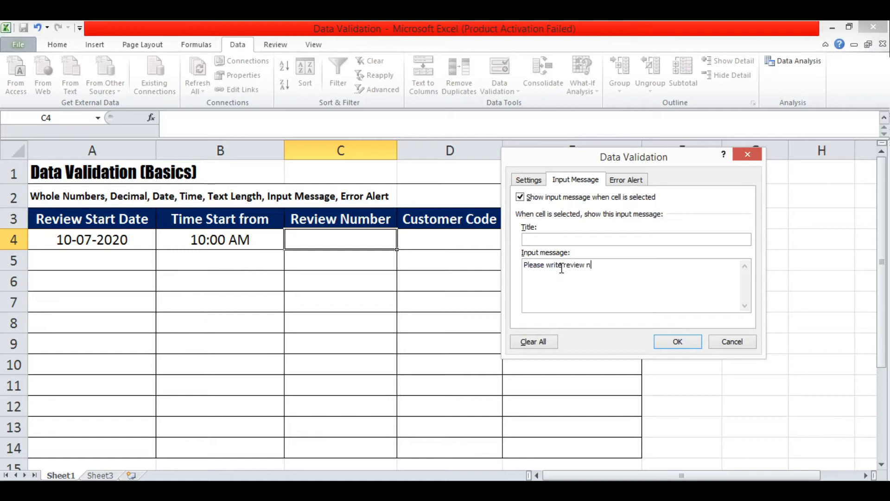
Finish C4's input message so it reads 'Please write review number here.'.
text(mber here.)
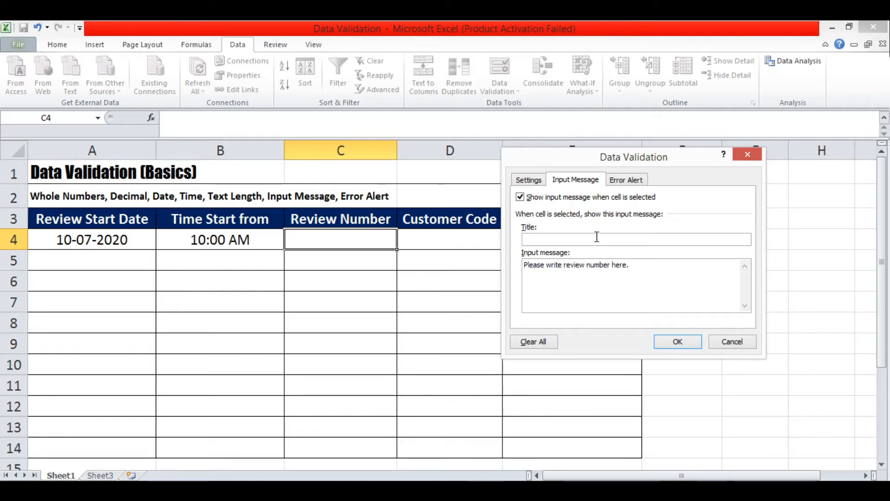
click(622, 185)
Give C4 a Stop error message 'You must write the numbers between 100 to 500 only' and apply the rule.
click(651, 286)
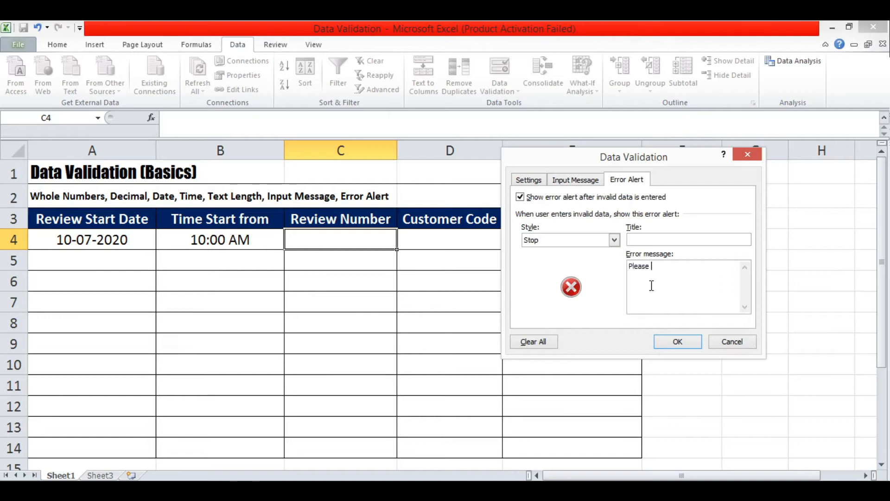
key(BackSpace)
key(BackSpace)
key(BackSpace)
key(BackSpace)
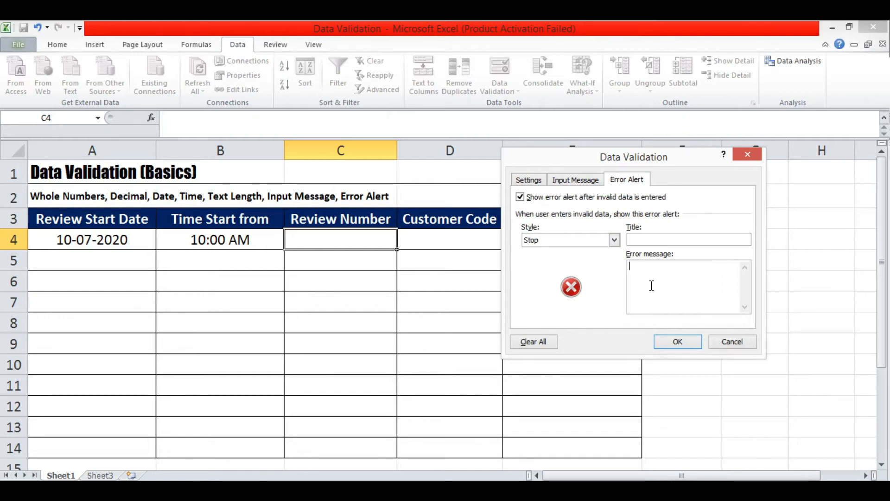
text(You must write t)
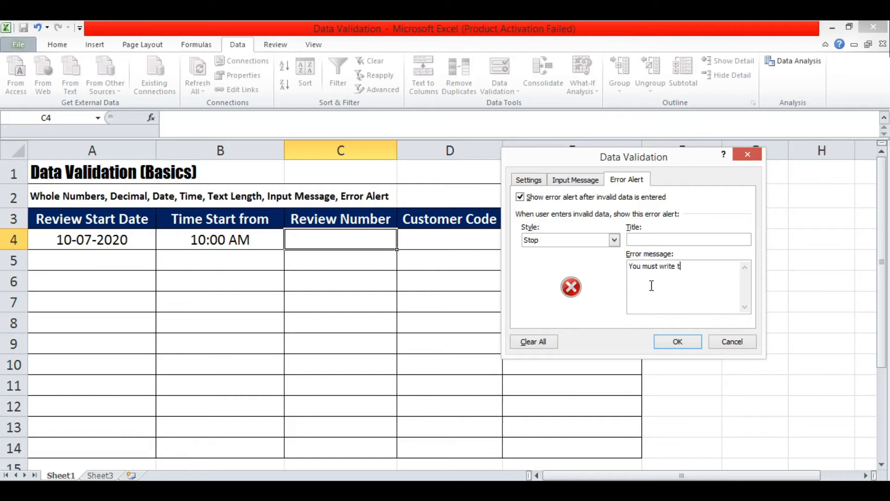
text(he numbers betw)
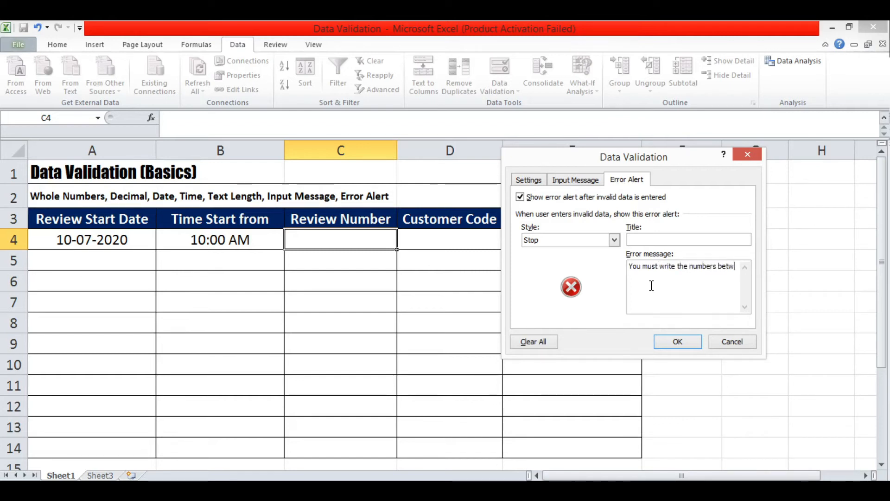
text(een )
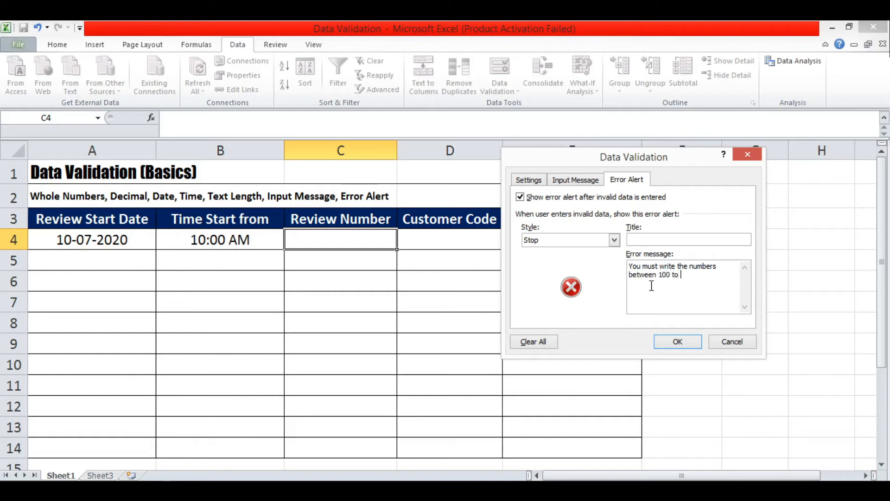
text(100 to 500 only.)
click(670, 340)
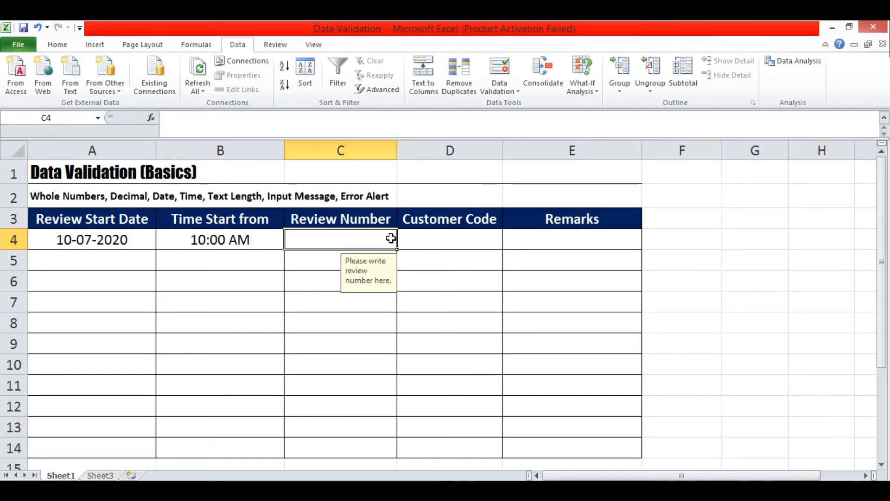
Test C4 with 99, which is rejected, then retry with 100, which is accepted.
text(99)
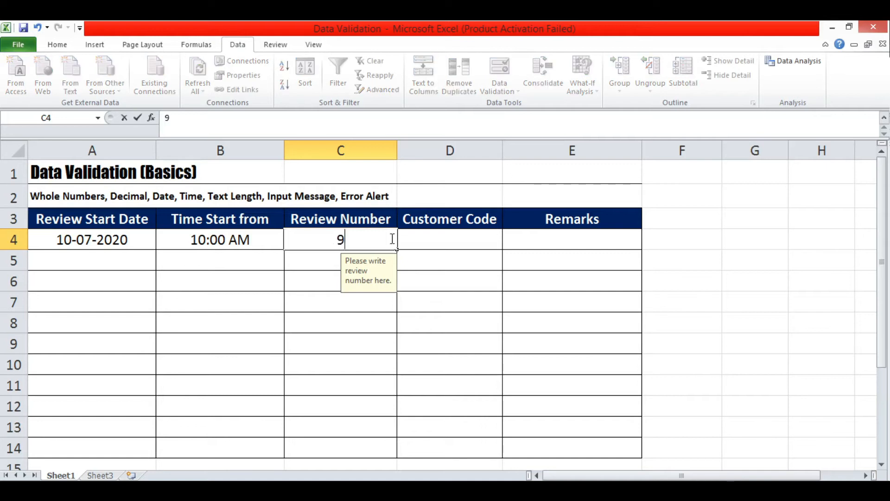
key(Return)
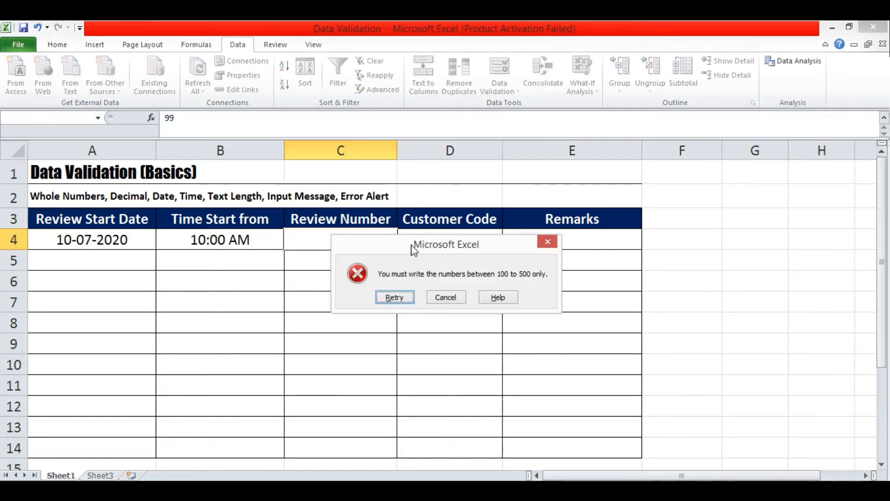
drag(406, 250, 505, 249)
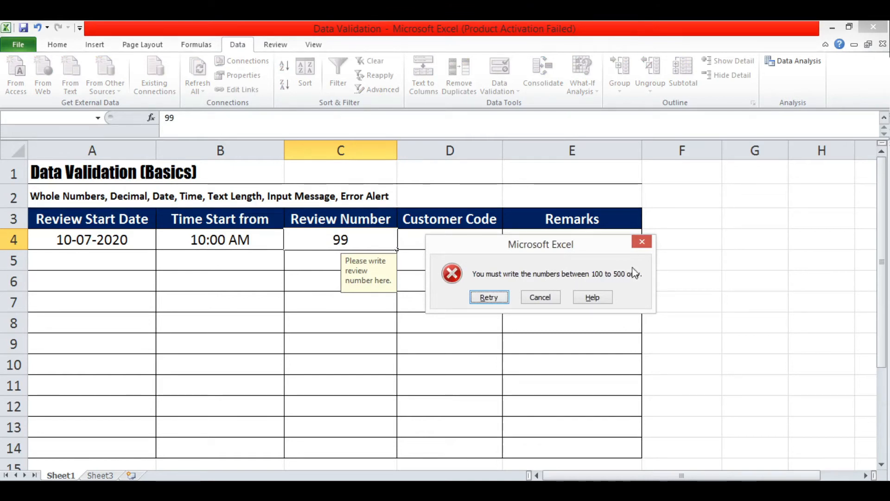
click(492, 299)
text(100)
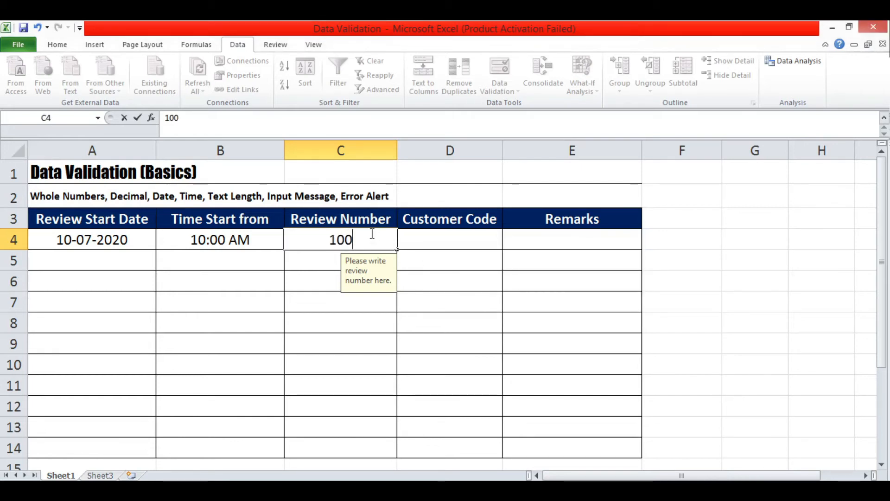
key(Return)
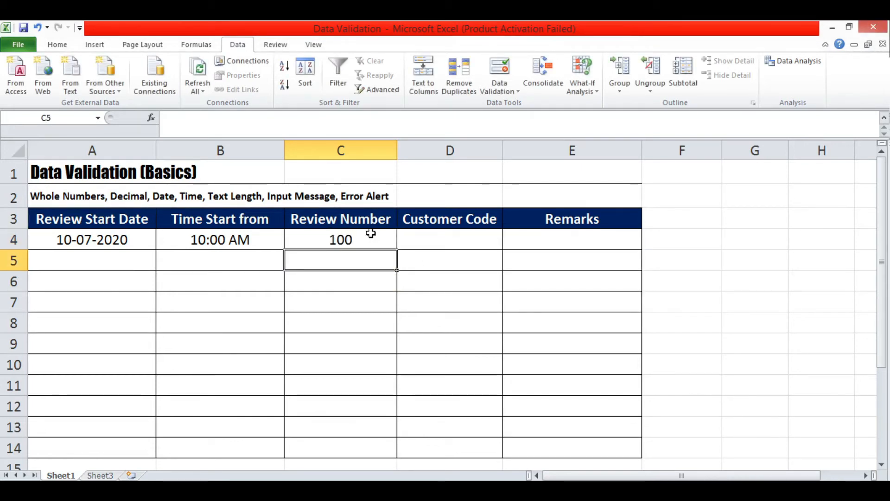
Enter 200, 300, 400 and 500 in C4, each accepted by the rule.
click(362, 238)
text(2000)
key(BackSpace)
key(Return)
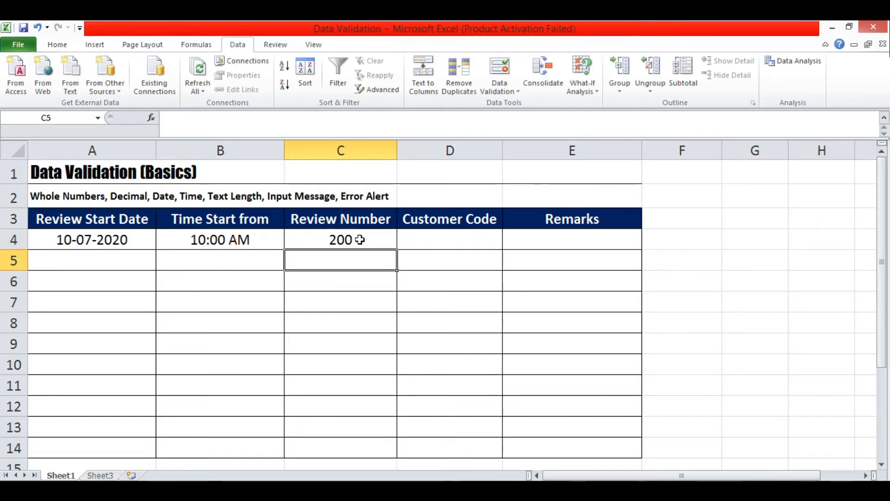
click(361, 240)
text(300)
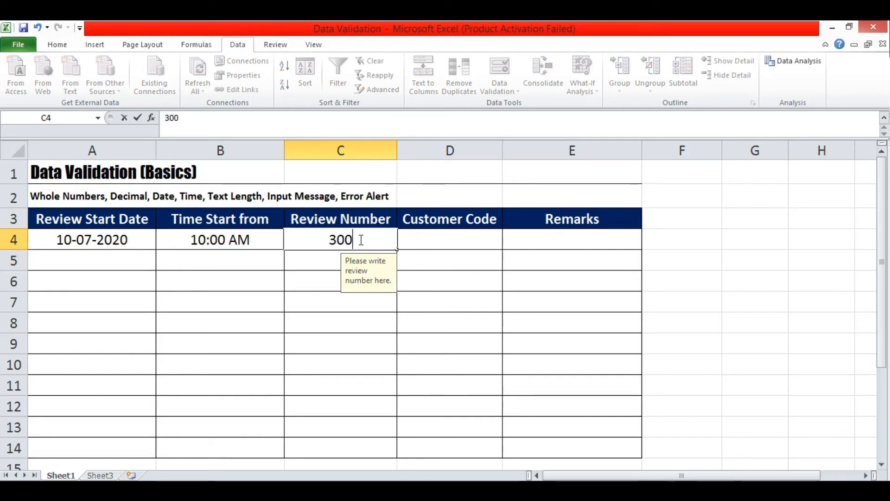
key(Return)
click(360, 240)
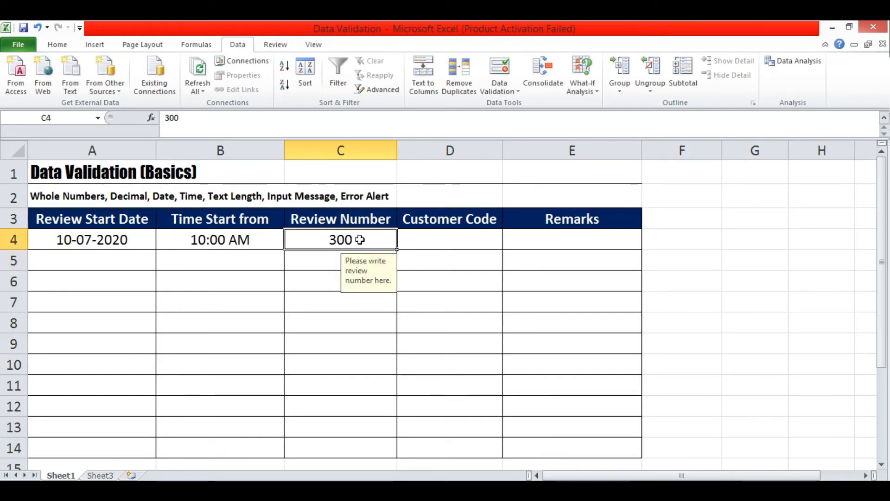
text(400)
key(Return)
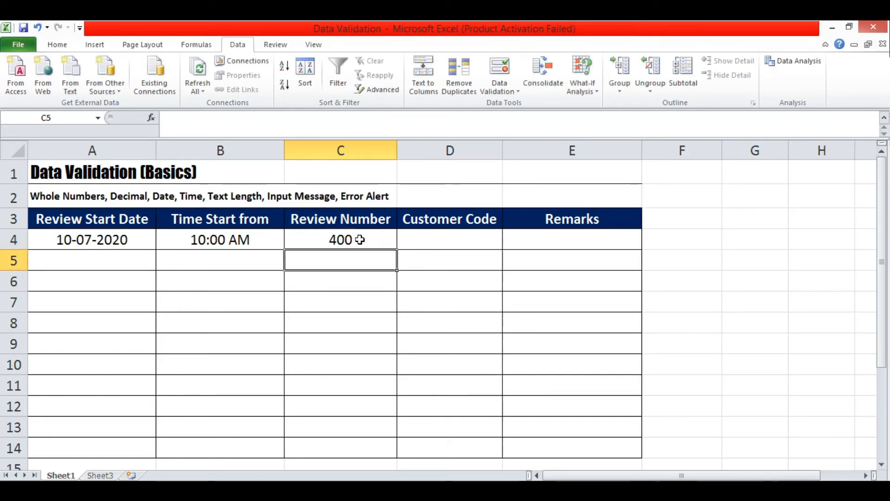
click(360, 239)
text(500)
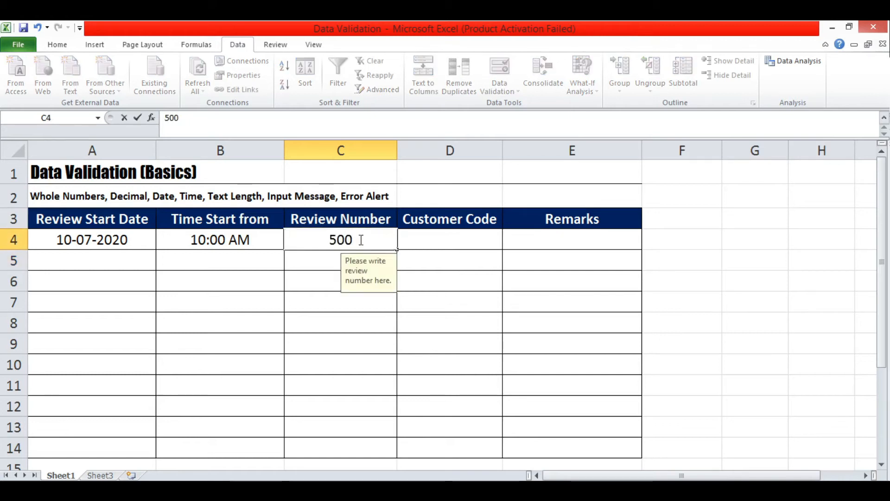
key(Return)
Try 600 and 100.5 in C4, both rejected by the error alert, leaving 500.
click(361, 240)
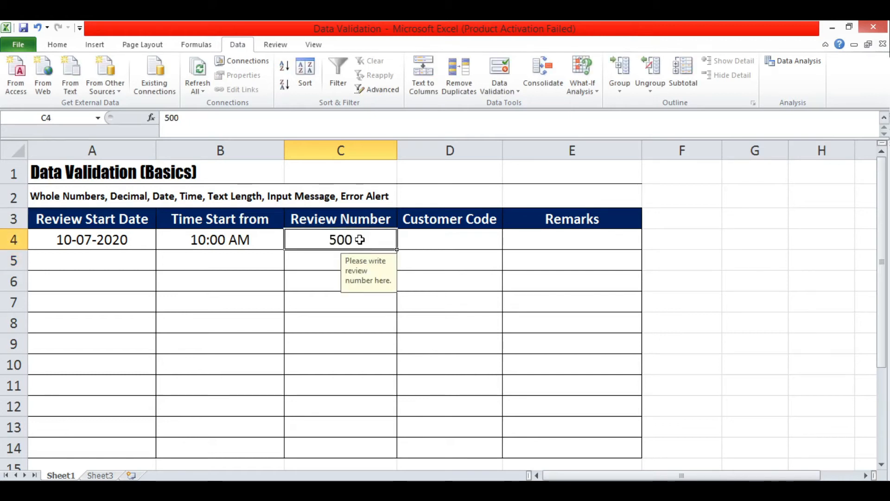
text(600)
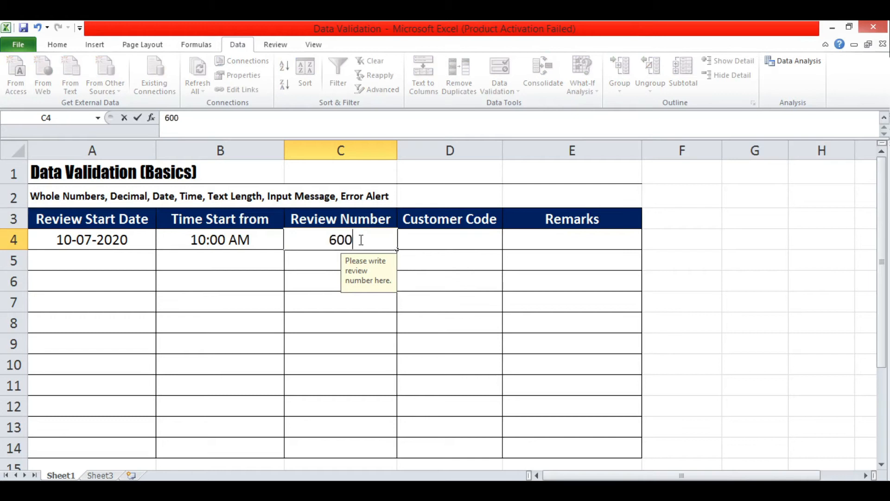
key(Return)
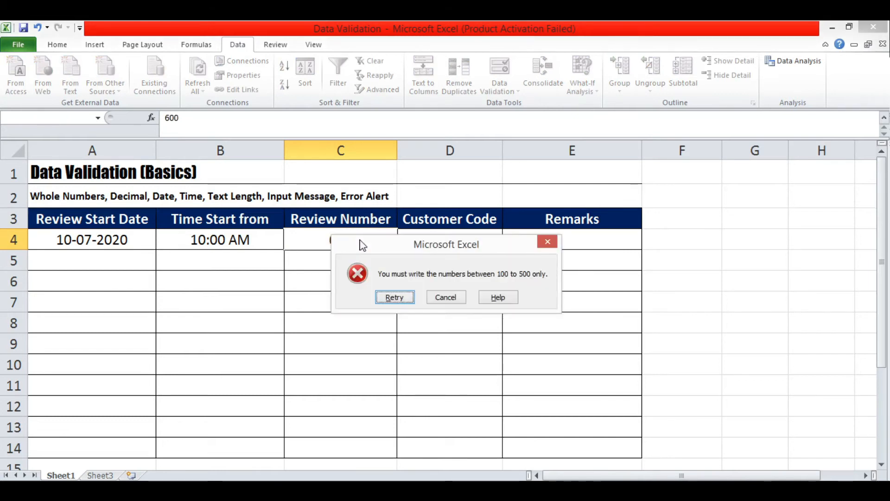
drag(362, 245, 446, 225)
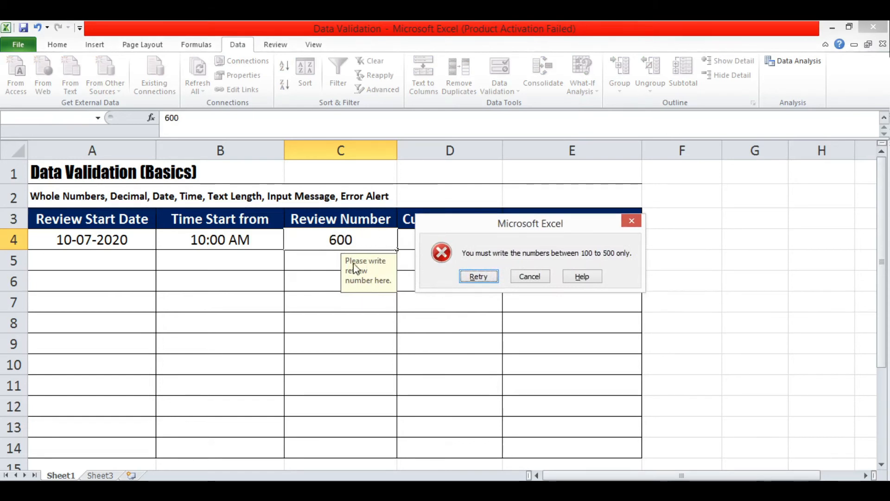
click(631, 221)
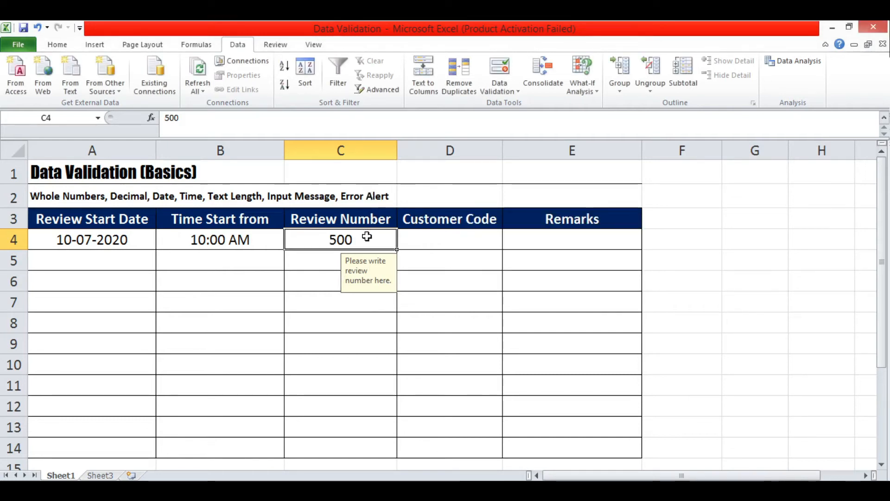
text(100)
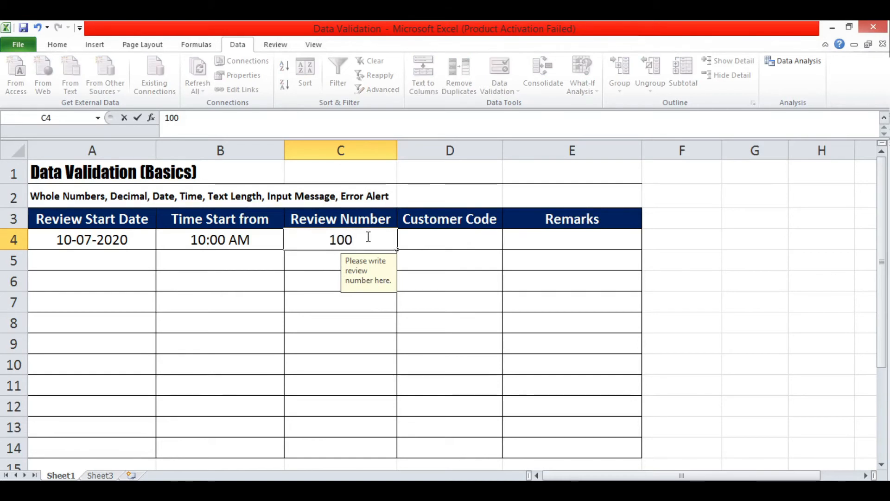
text(.5)
key(Return)
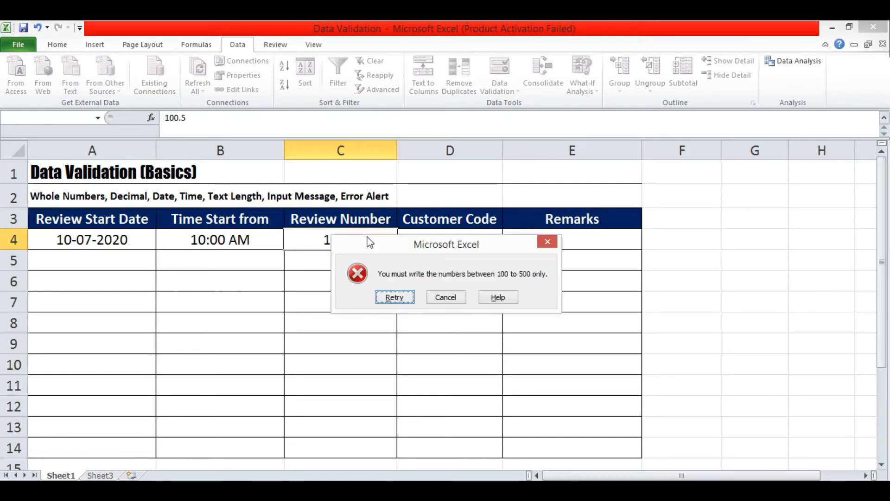
drag(378, 251, 487, 250)
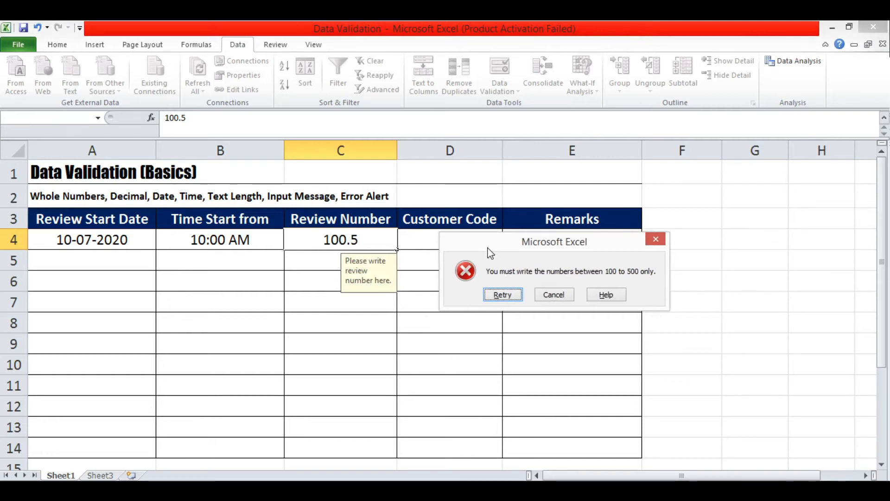
click(656, 239)
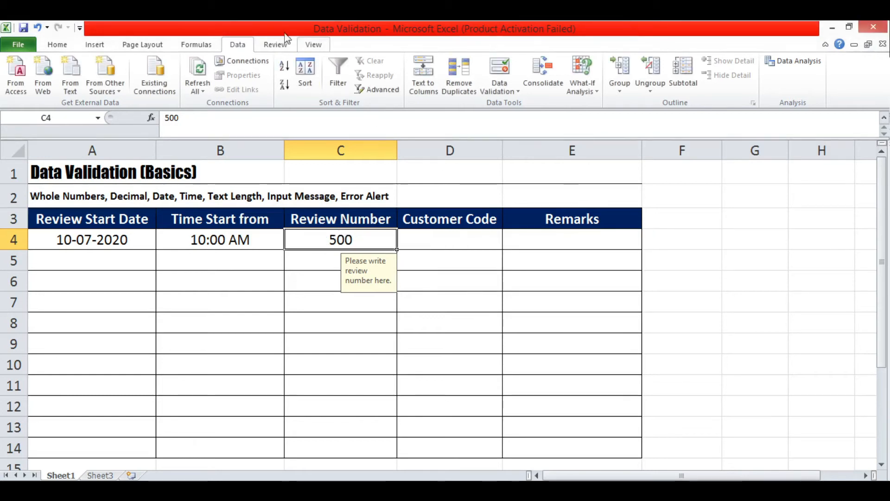
Change C4's rule to allow Decimal values from 100 to 500, then enter 100.5 successfully.
click(505, 93)
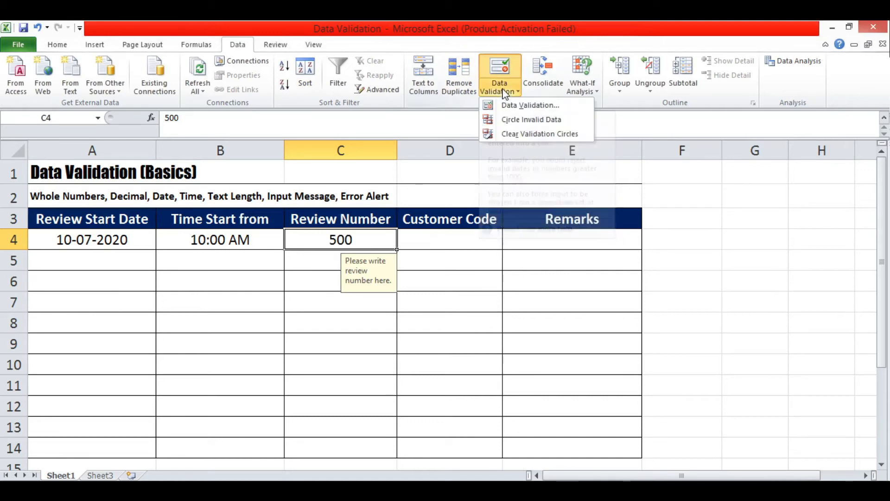
click(521, 103)
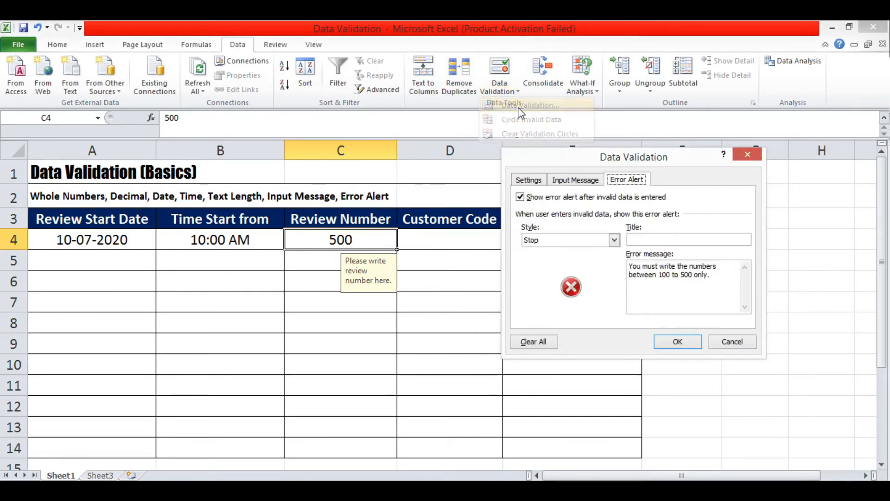
click(531, 181)
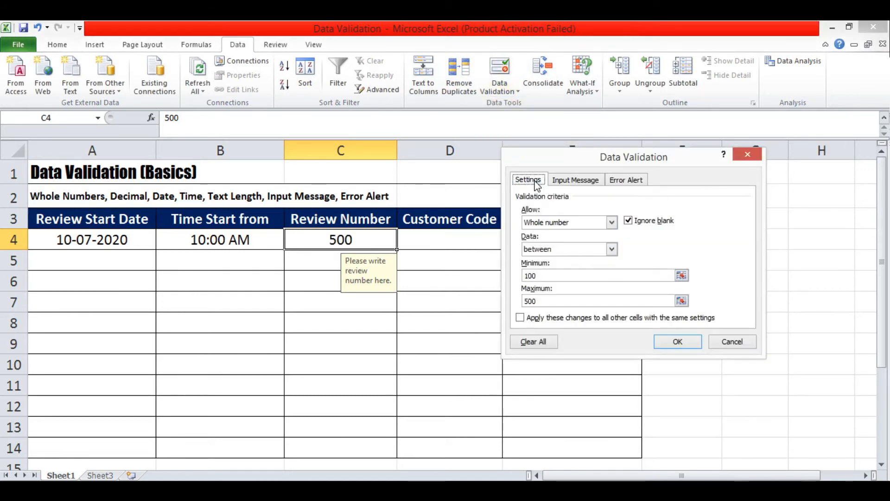
click(612, 222)
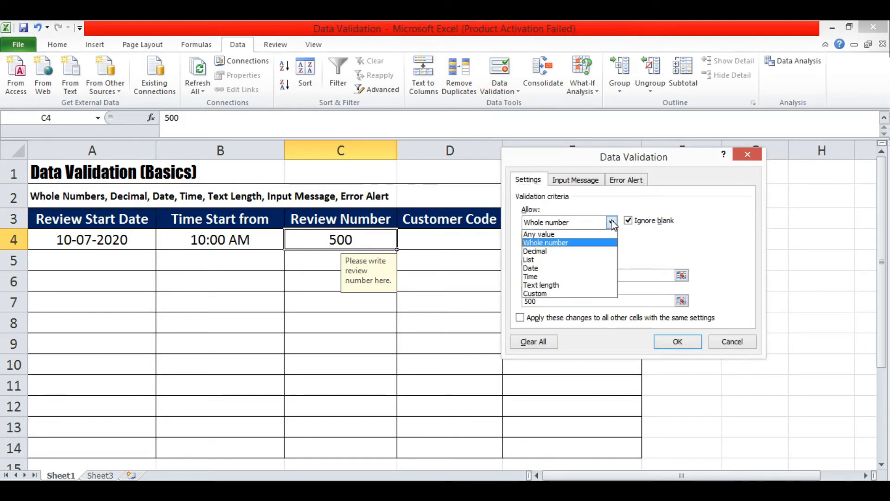
click(569, 256)
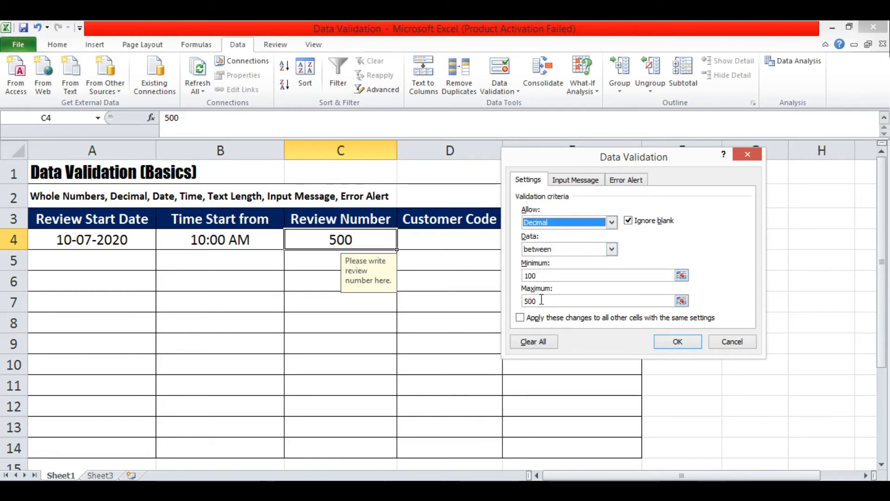
click(671, 348)
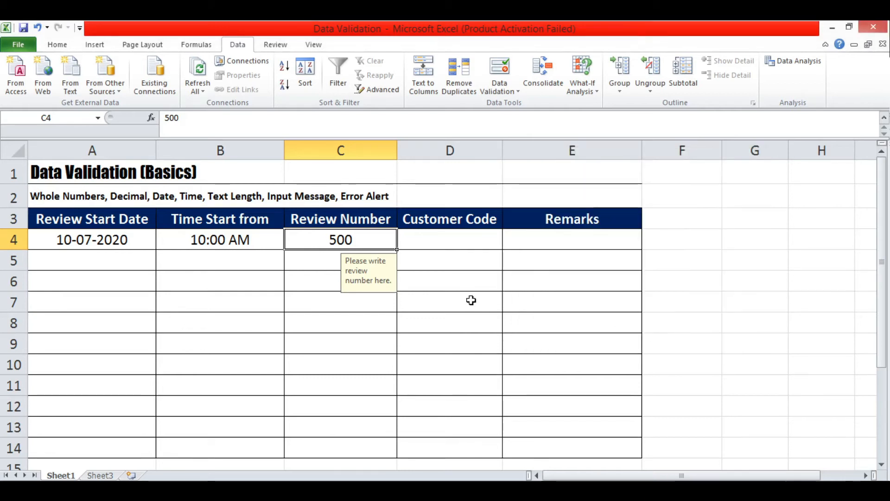
text(1)
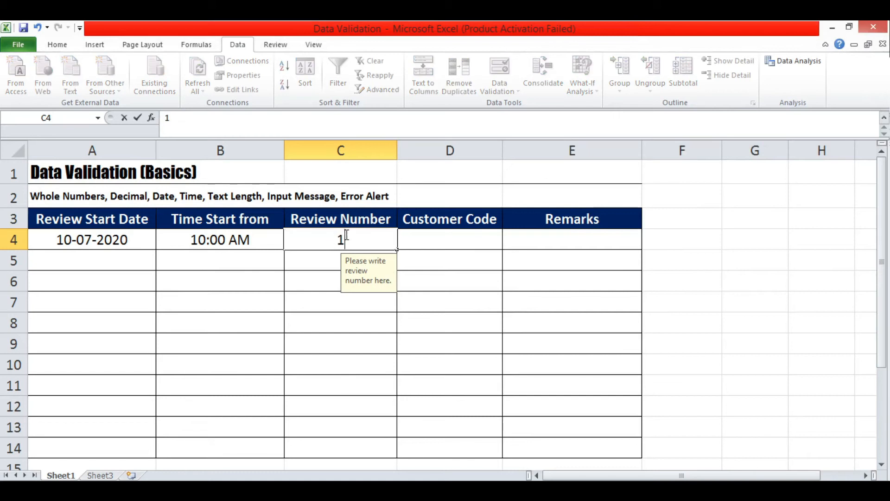
text(00.5)
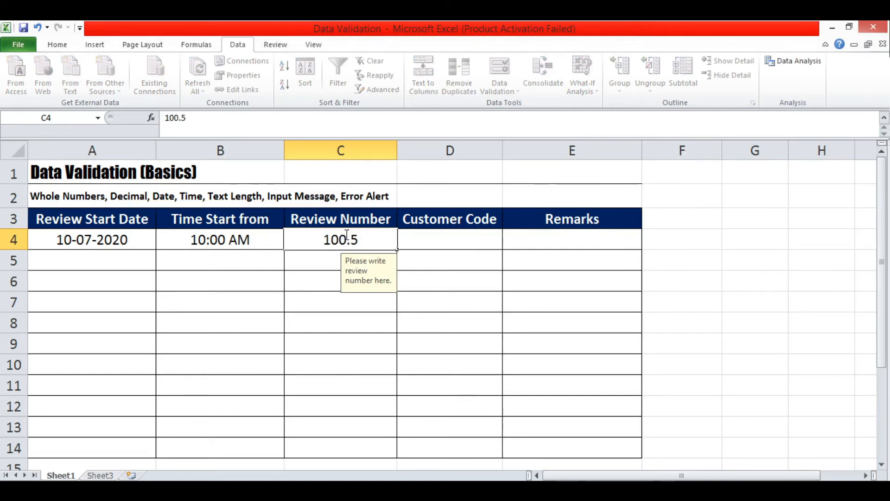
key(Return)
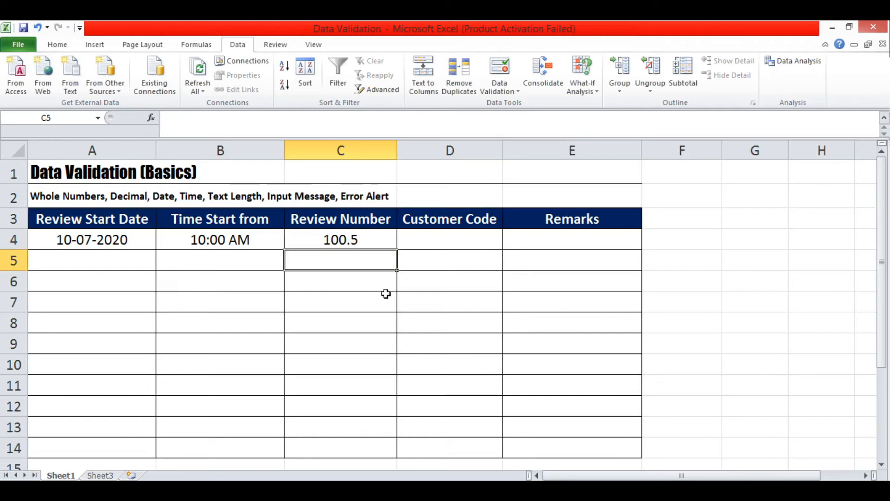
Select D4 and set its validation to Text length equal to 5.
click(432, 241)
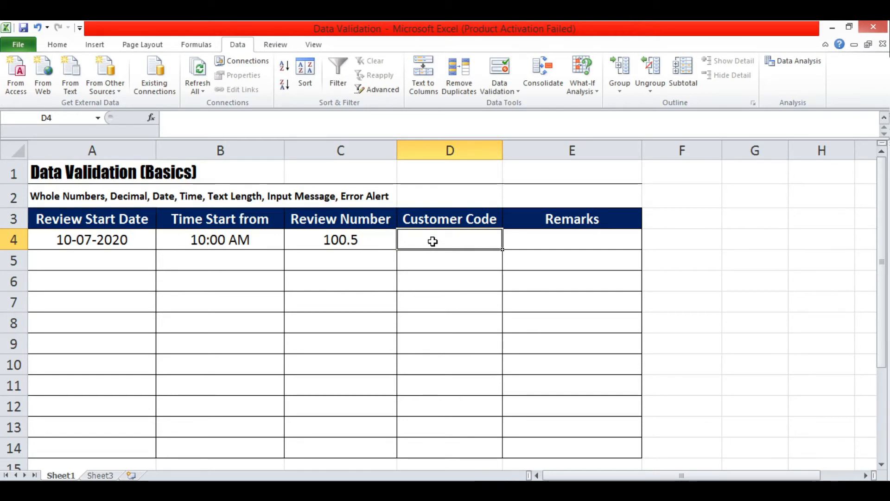
click(500, 93)
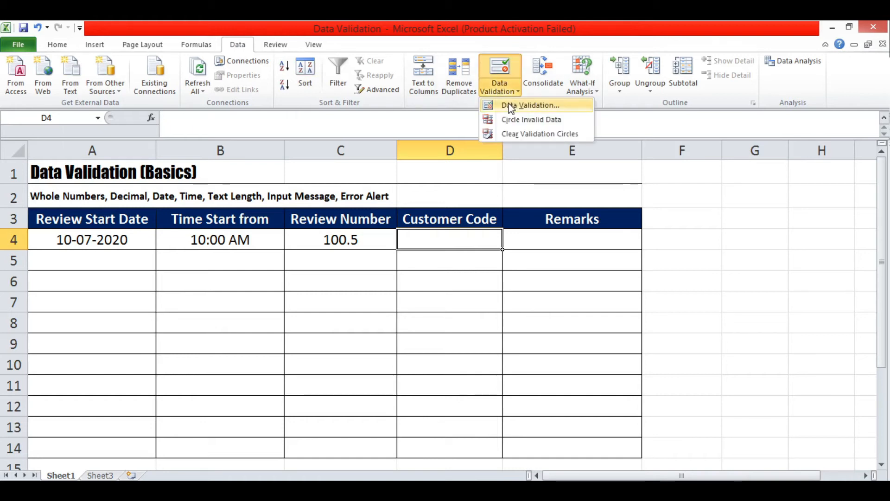
click(507, 105)
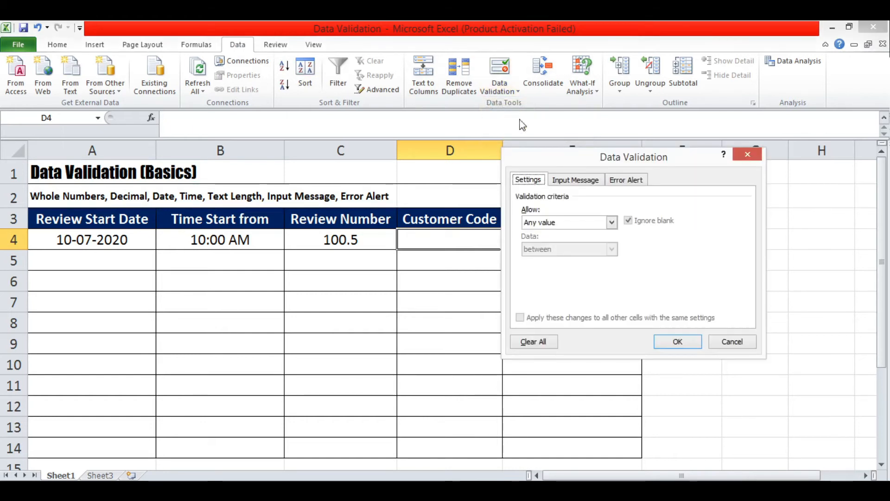
click(612, 223)
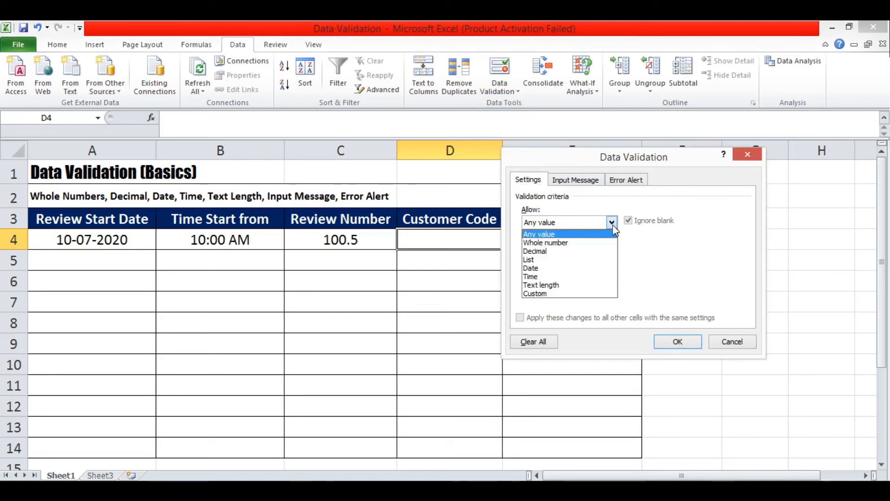
click(563, 286)
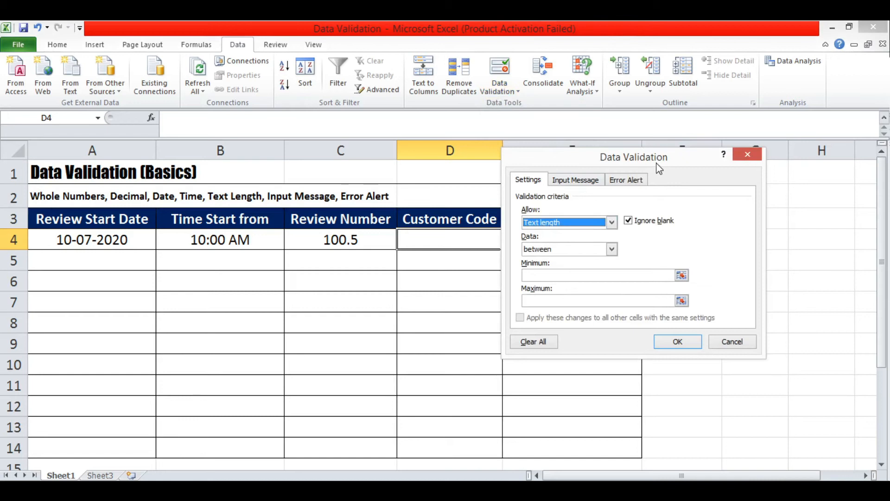
drag(659, 169, 699, 167)
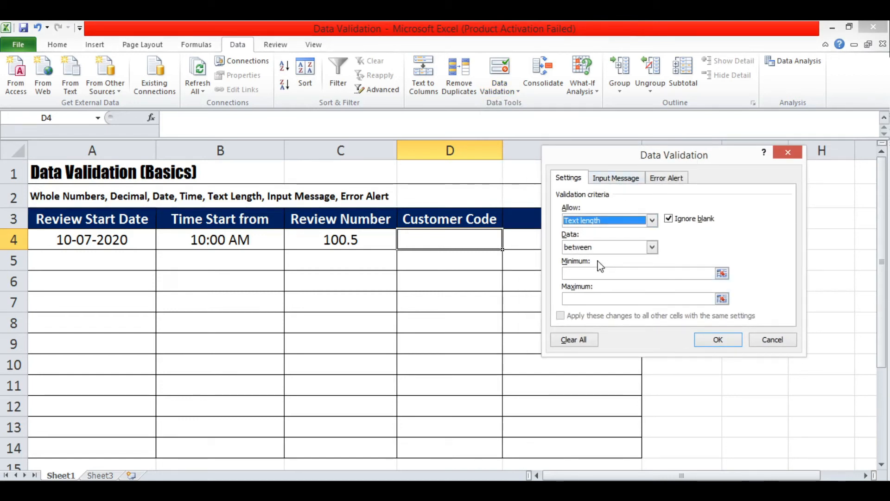
click(653, 248)
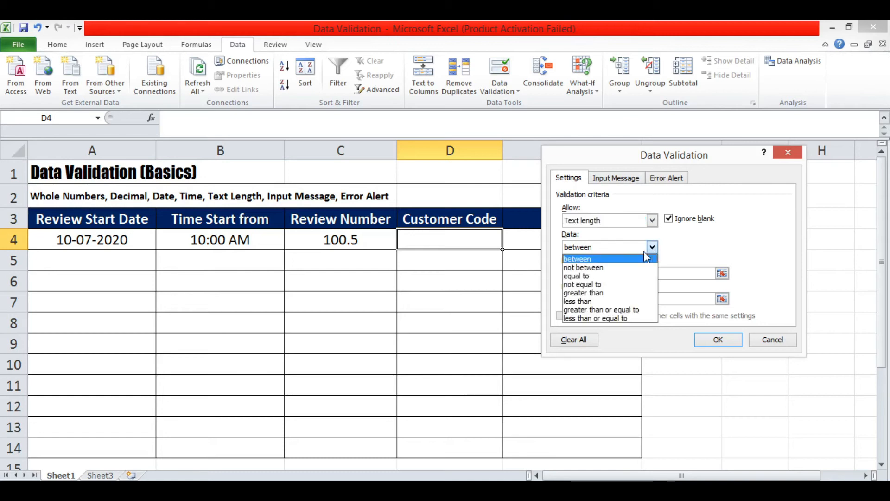
click(609, 276)
click(606, 274)
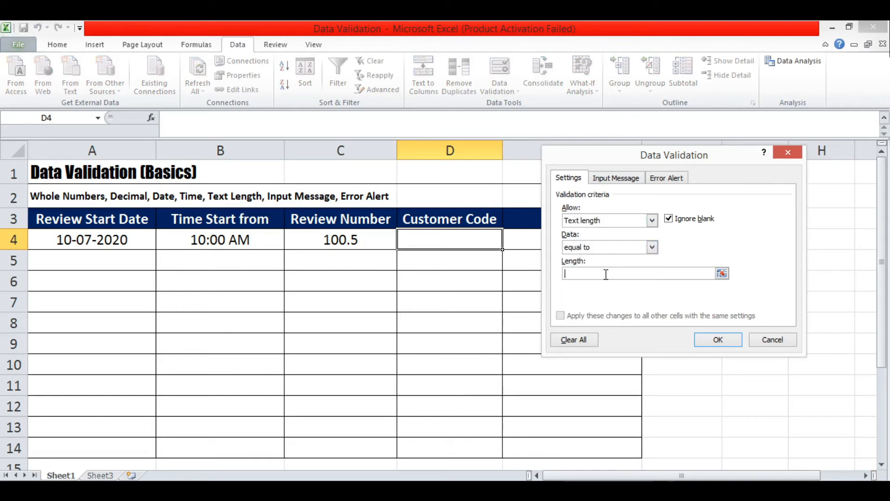
text(5)
click(615, 179)
Give D4 the input message 'Please put customer code here.' with the title Info.
click(621, 278)
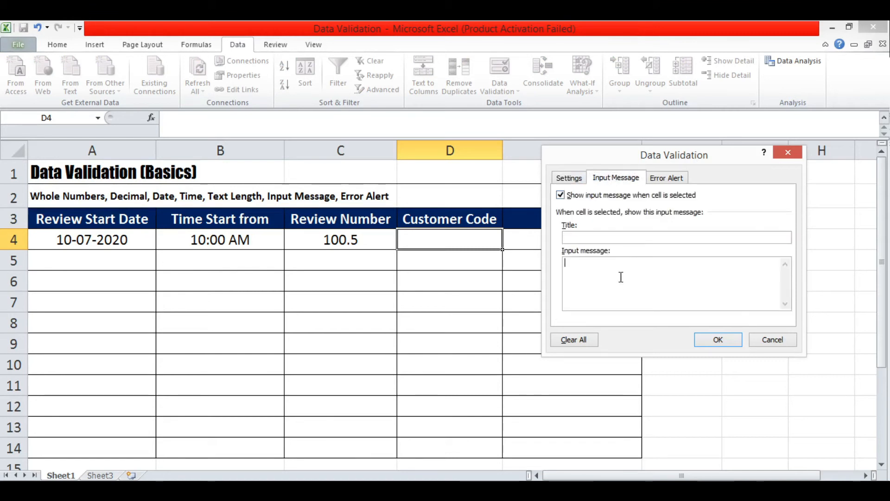
text(Pu)
key(BackSpace)
text(e)
text(leas)
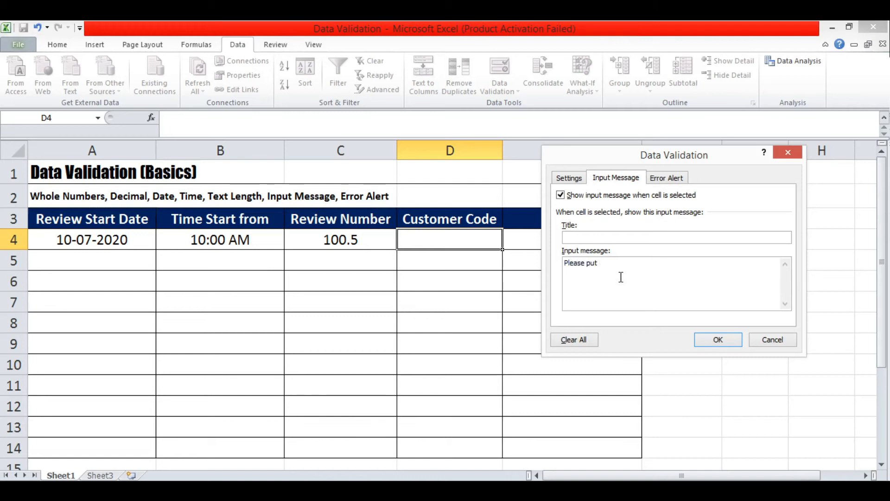
text(customer code here.)
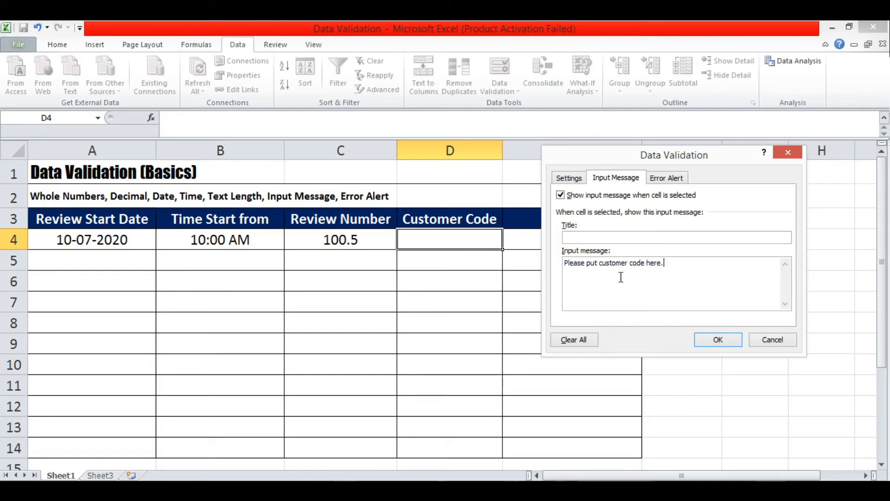
click(588, 236)
text(Info)
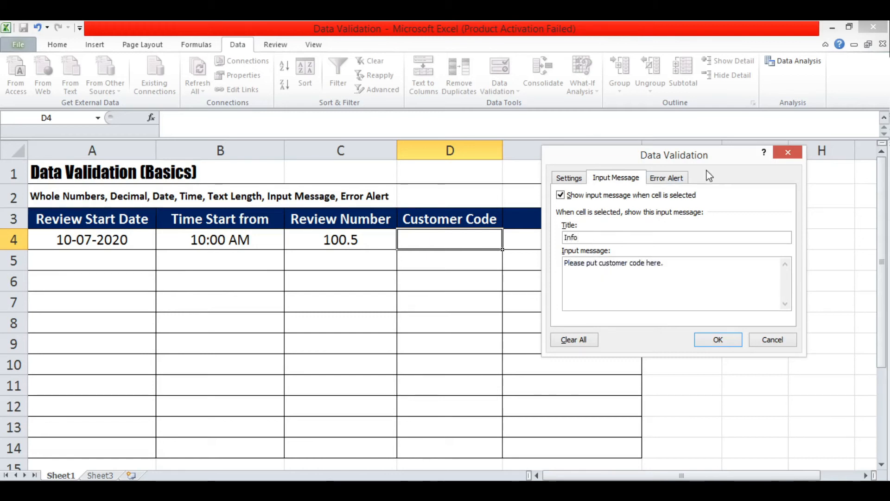
Give D4 a Stop error alert titled Invalid reading 'You must write 5 characters only'.
click(686, 177)
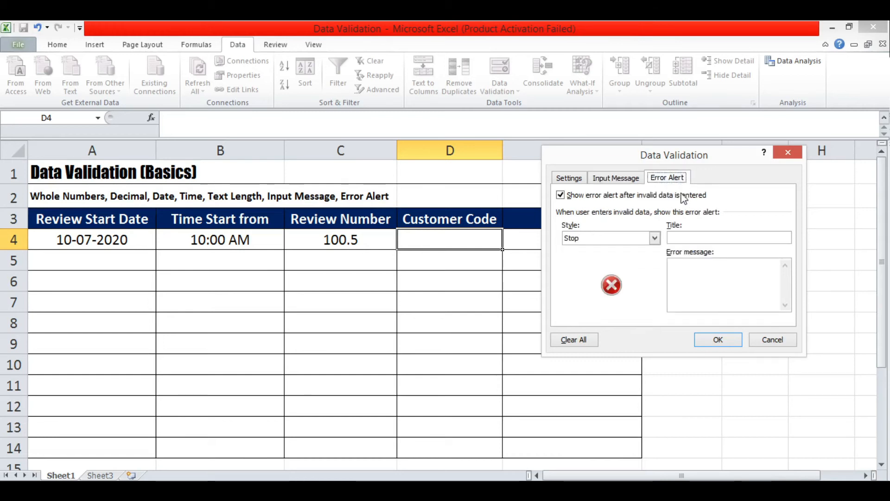
click(698, 263)
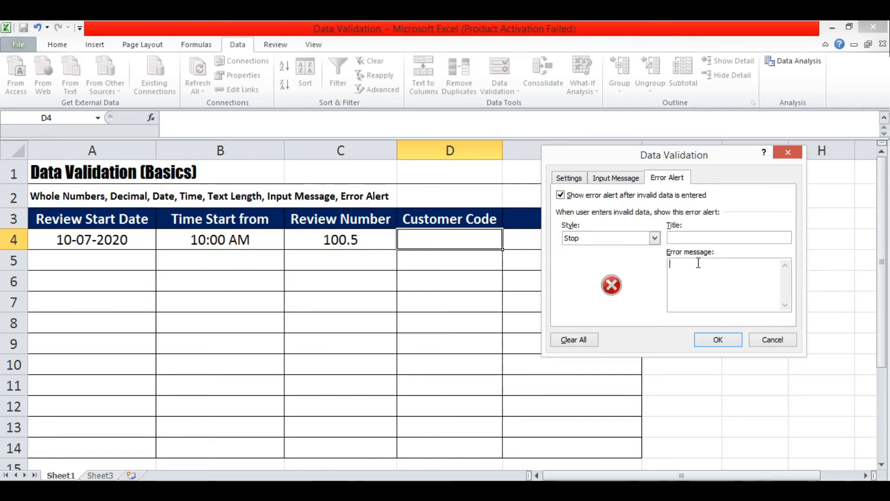
text(ou)
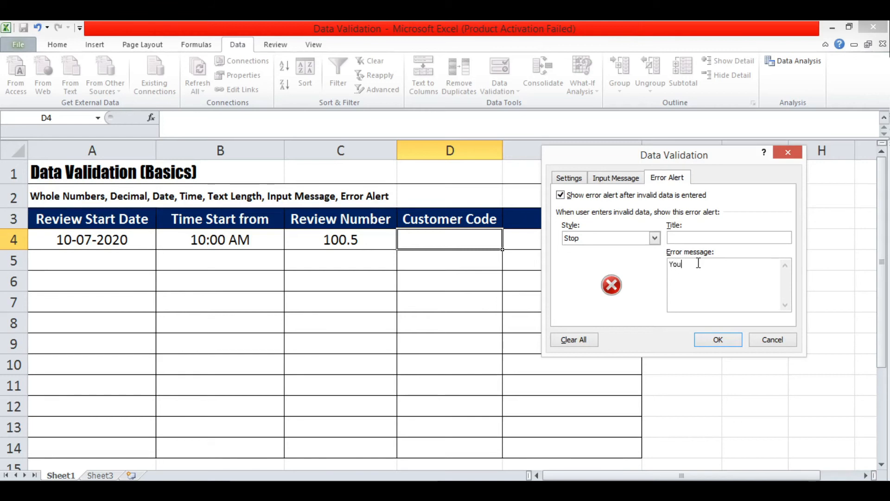
text( must write 5 character)
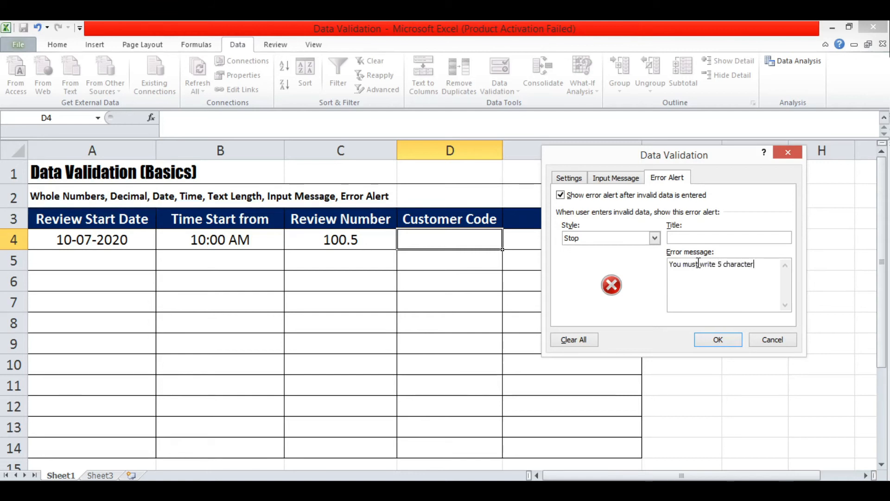
text(s only)
click(685, 236)
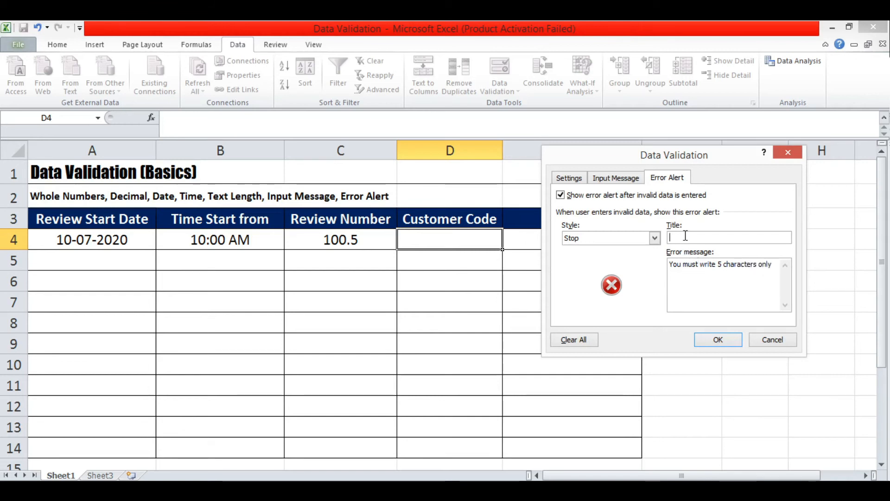
text(Alert)
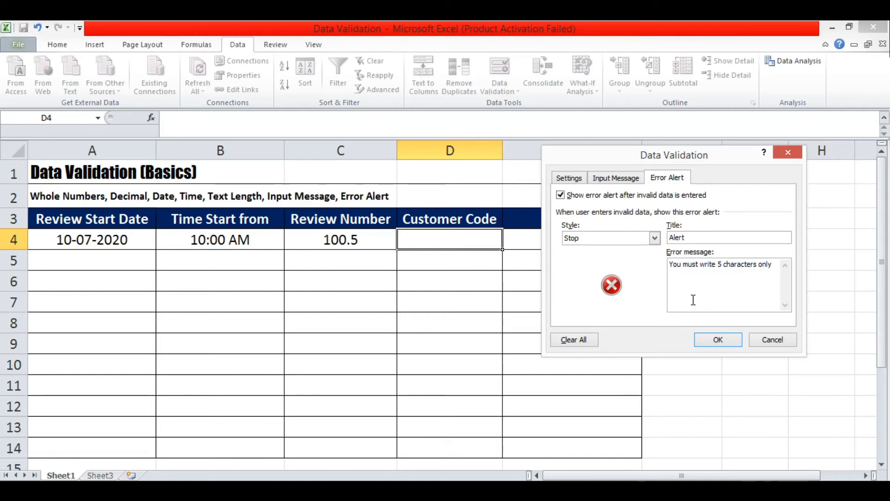
key(BackSpace)
Apply D4's rule and test it with 400, which is rejected by the Invalid alert.
click(714, 342)
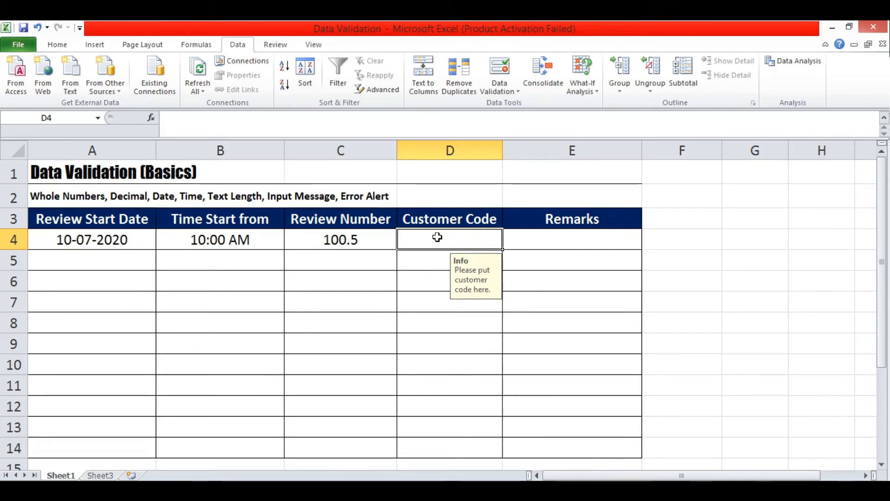
text(400)
key(Return)
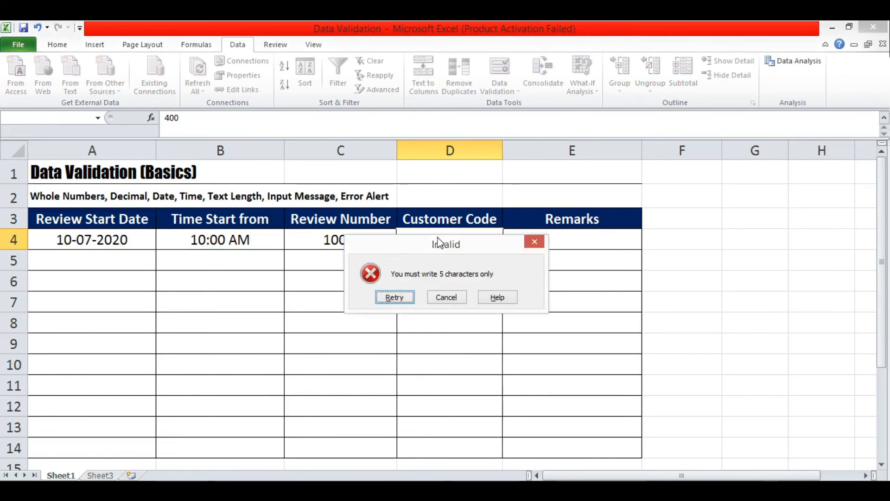
drag(439, 242, 302, 251)
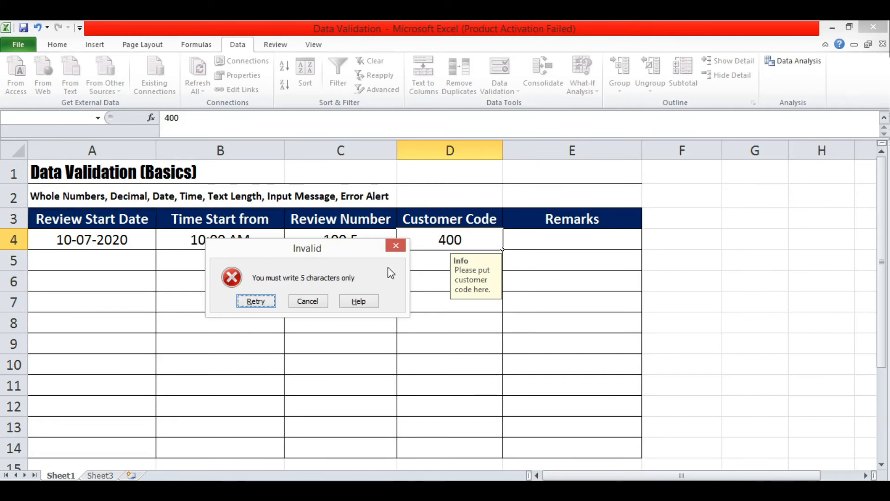
Retry and replace 400 in D4 with the five-character code 10000.
click(258, 301)
click(474, 240)
key(BackSpace)
key(BackSpace)
key(BackSpace)
text(10000)
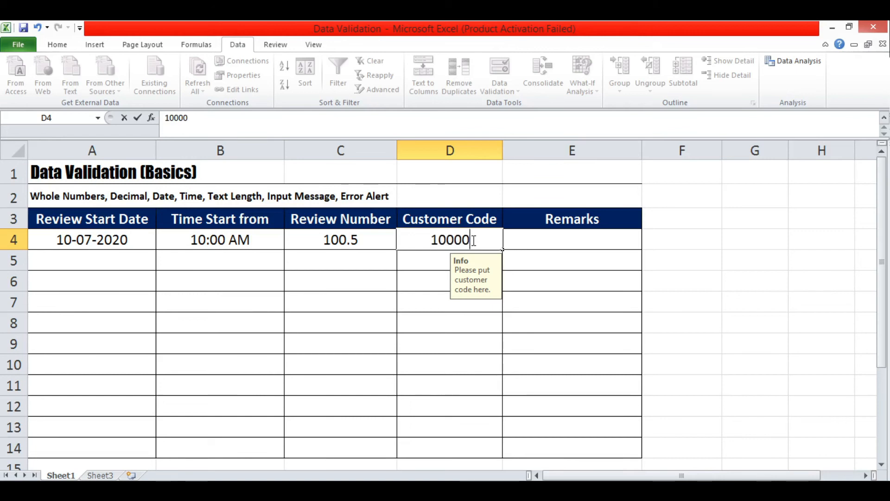
key(Return)
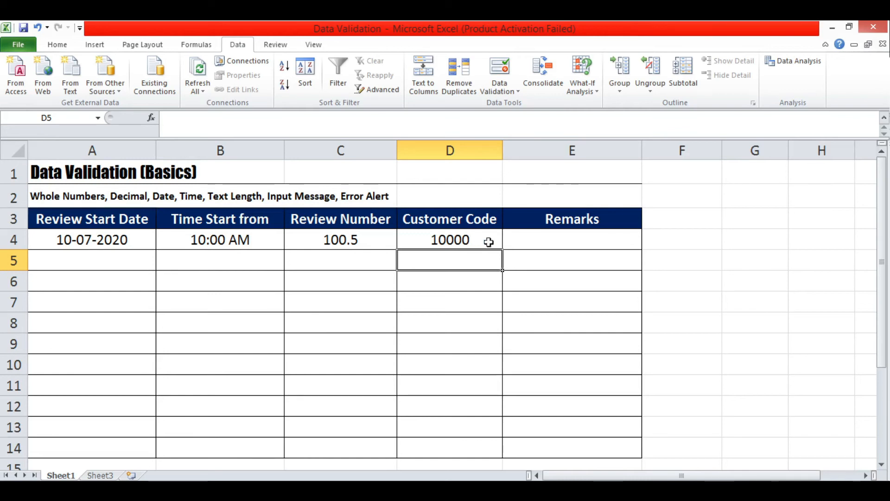
Select E4 and set its validation to Text length greater than 20.
click(538, 240)
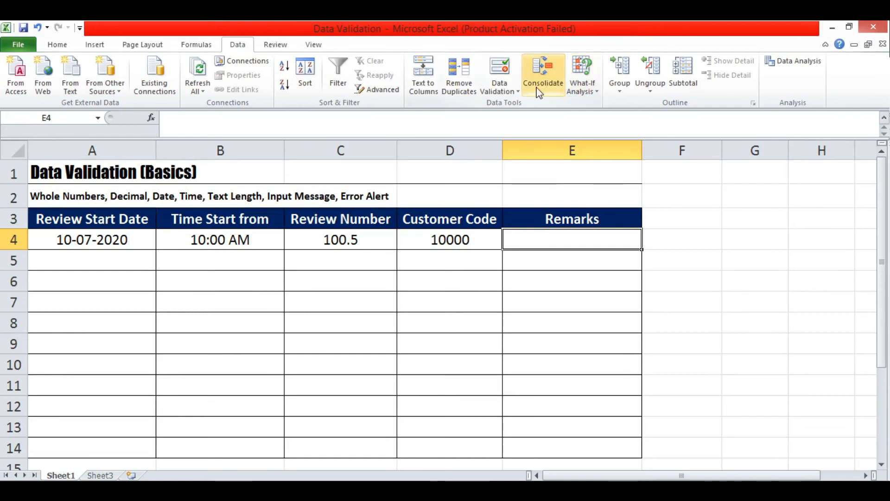
click(503, 93)
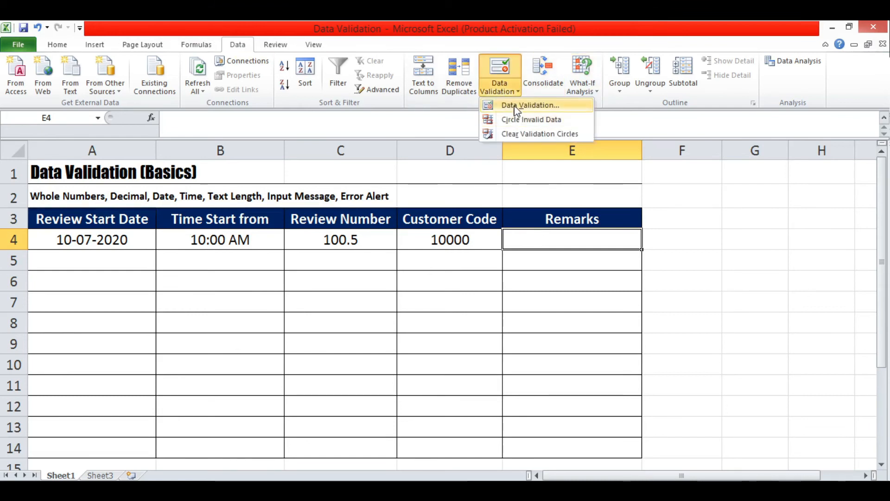
click(510, 105)
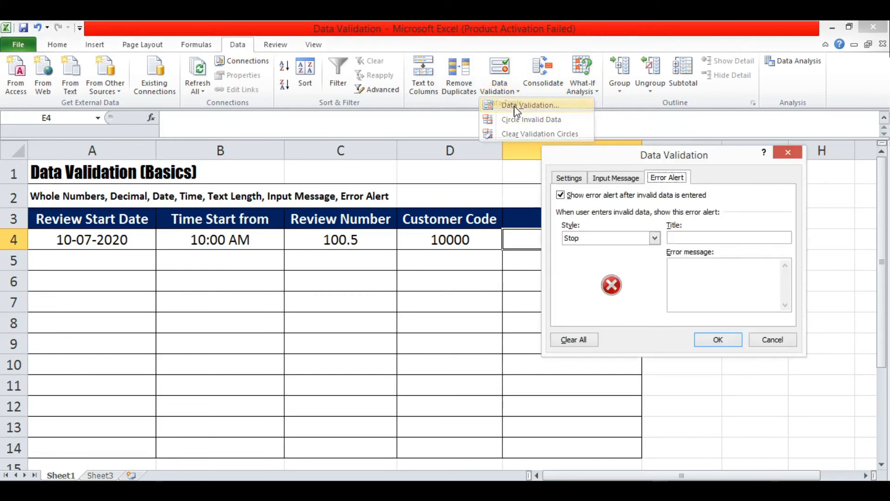
click(578, 181)
drag(600, 159, 672, 165)
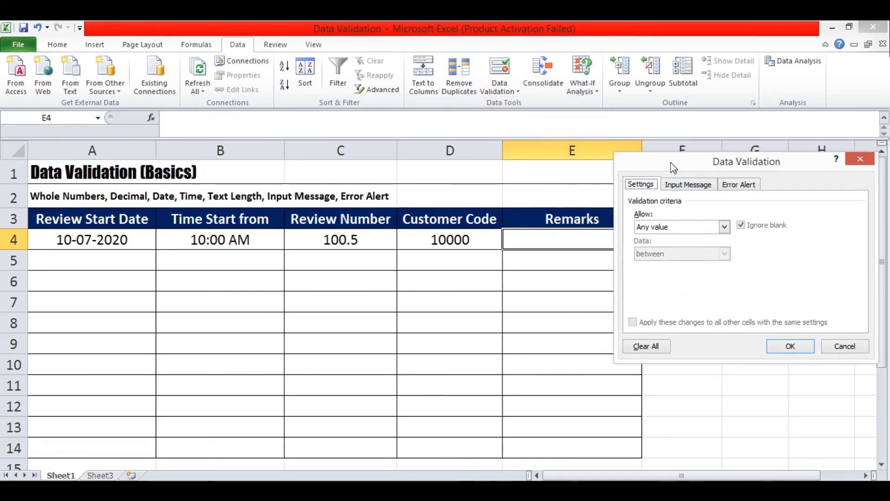
click(724, 226)
click(684, 290)
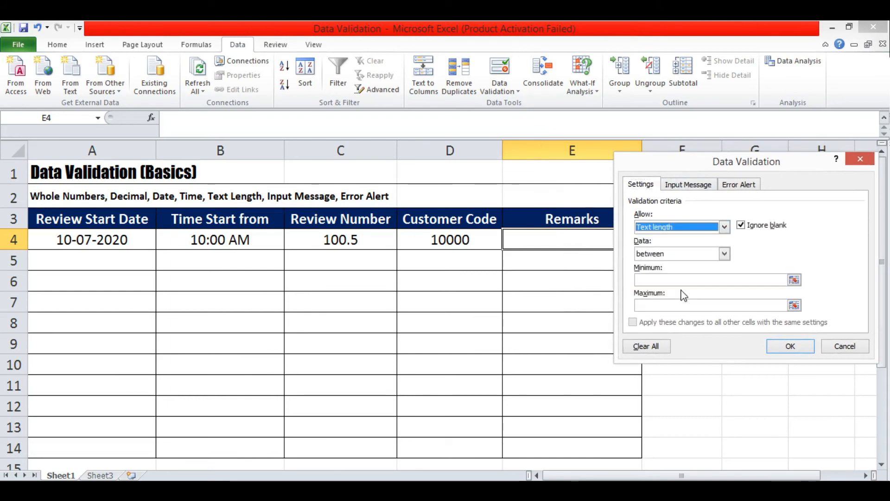
click(725, 254)
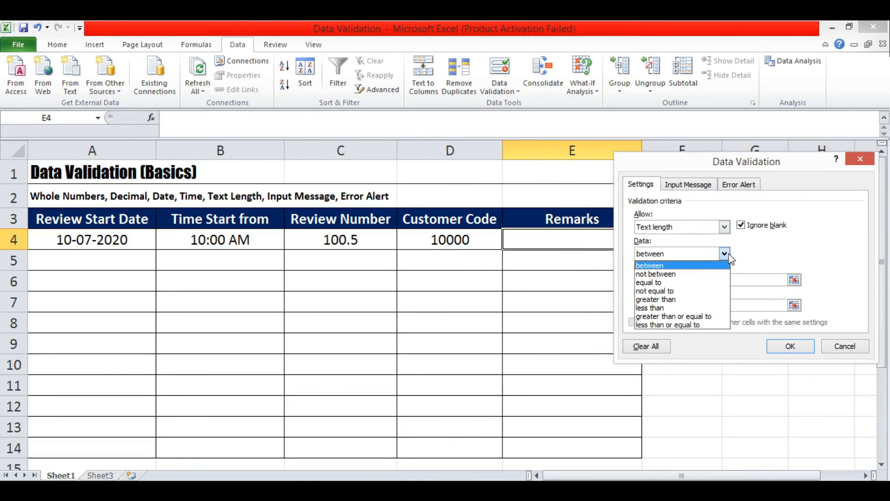
click(681, 299)
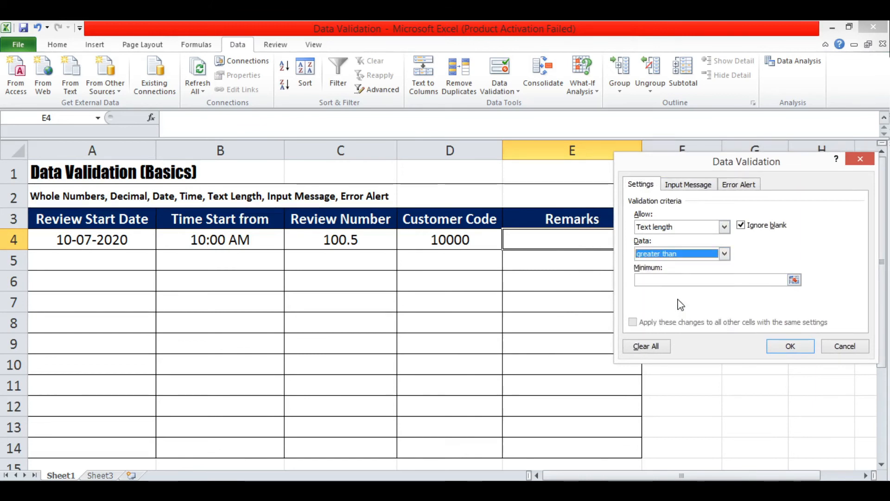
click(666, 278)
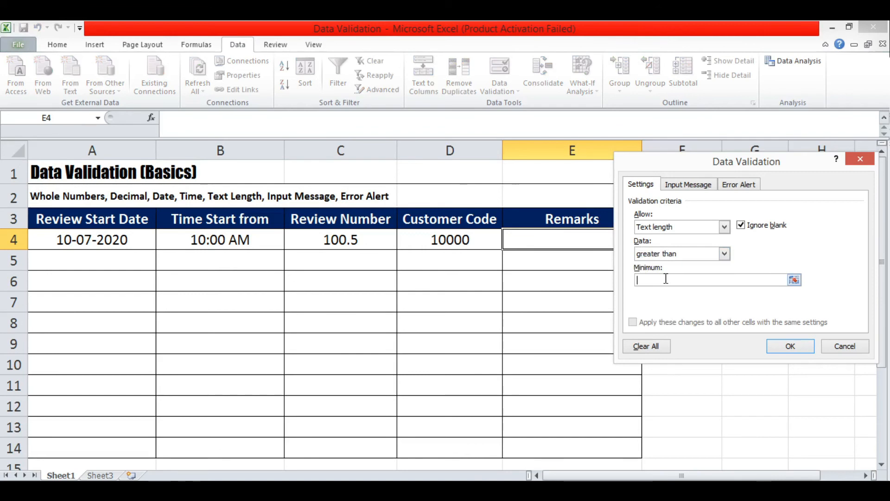
text(20)
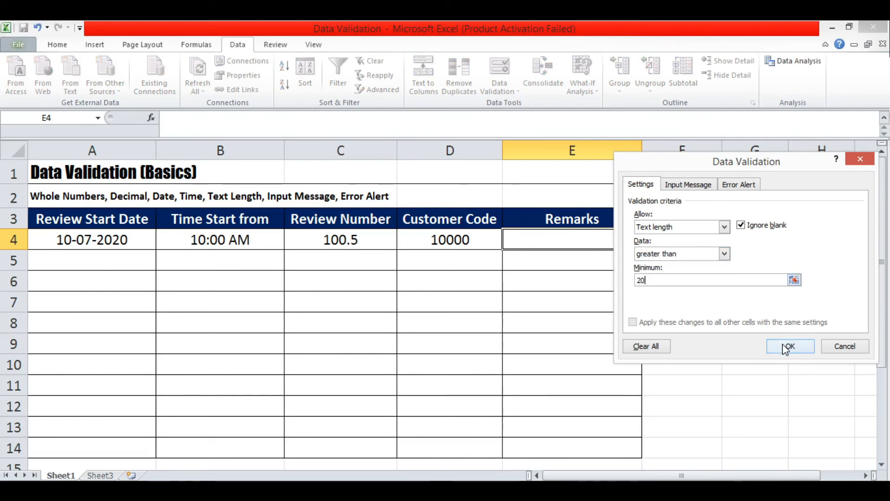
drag(765, 166, 293, 175)
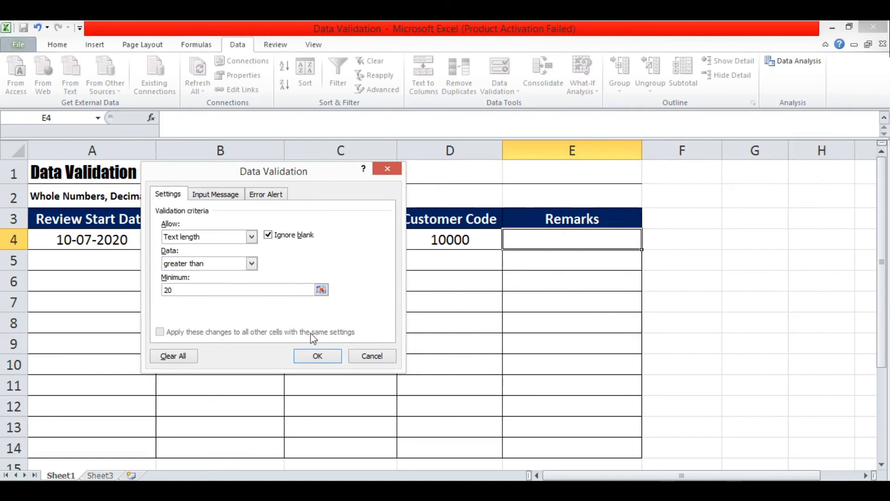
Give E4 the input message 'Please write remark here.'.
click(211, 195)
click(255, 278)
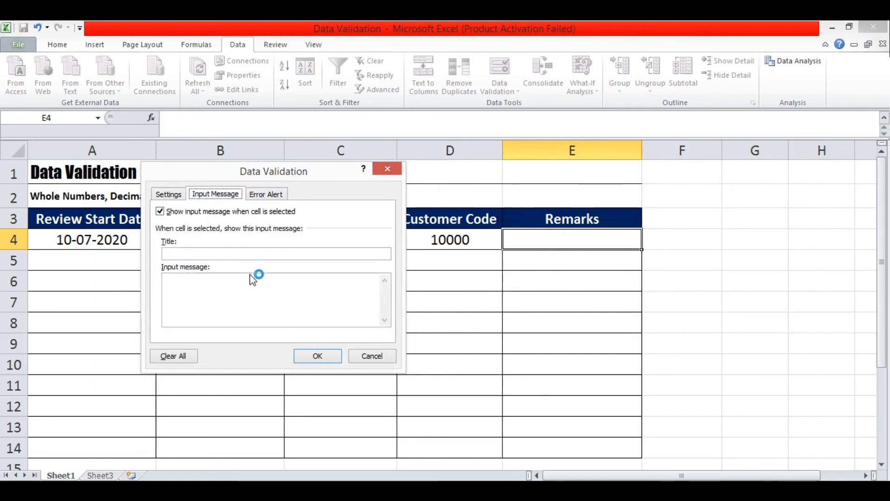
text(Please)
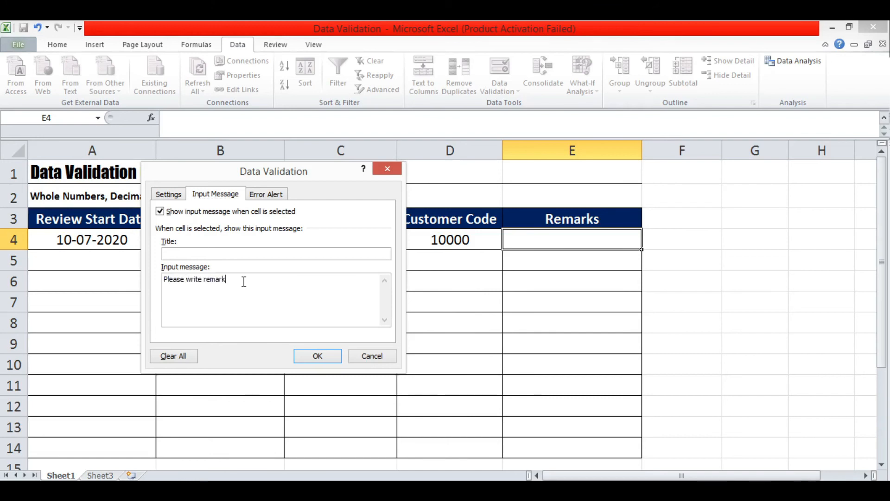
text(write remark here.)
Set E4's error message to 'You must write more than 20 characters'.
click(267, 197)
click(311, 293)
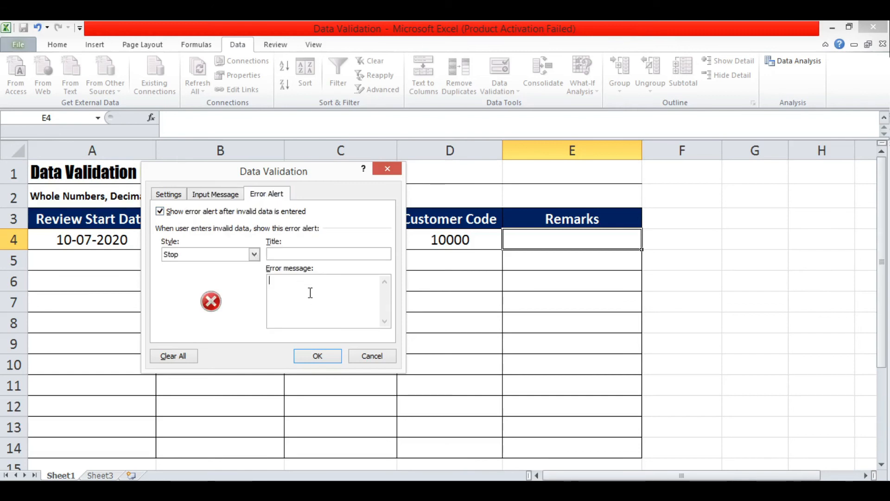
text(You must writ)
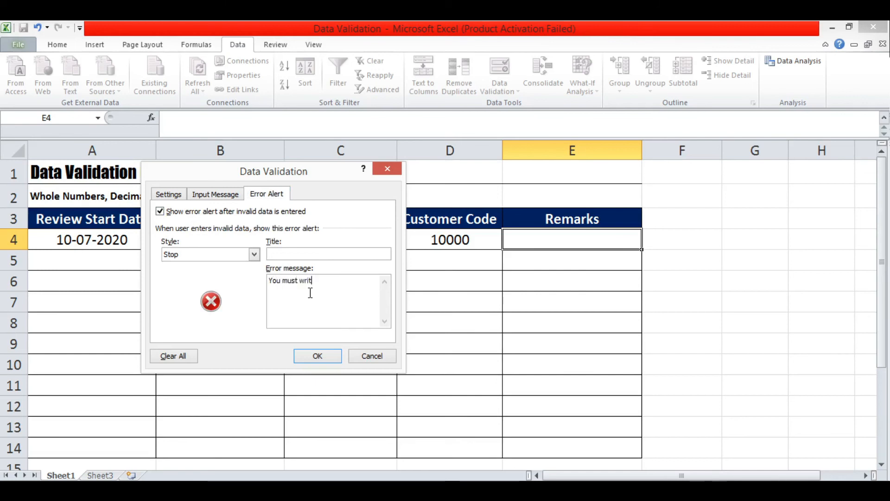
text(e more than 20 character)
key(BackSpace)
text(ers)
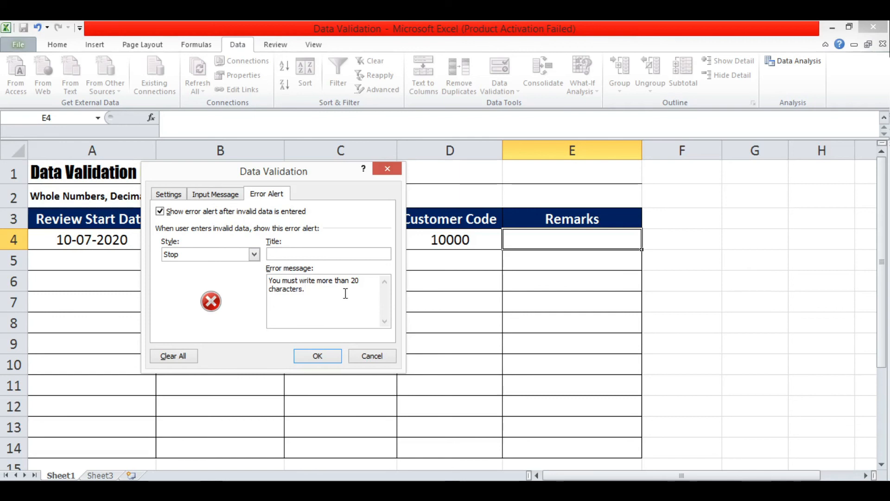
Apply the Remarks rule, then confirm the short remark 'my name is' in E4 is rejected.
click(325, 355)
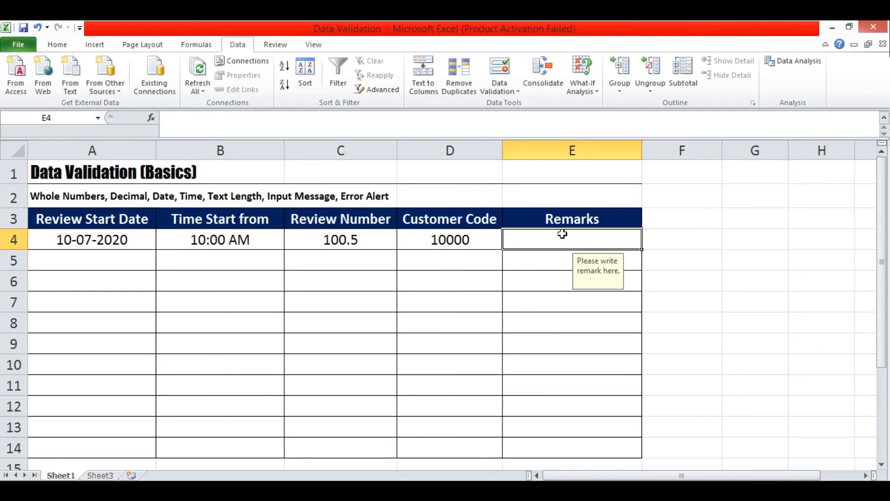
text(my na)
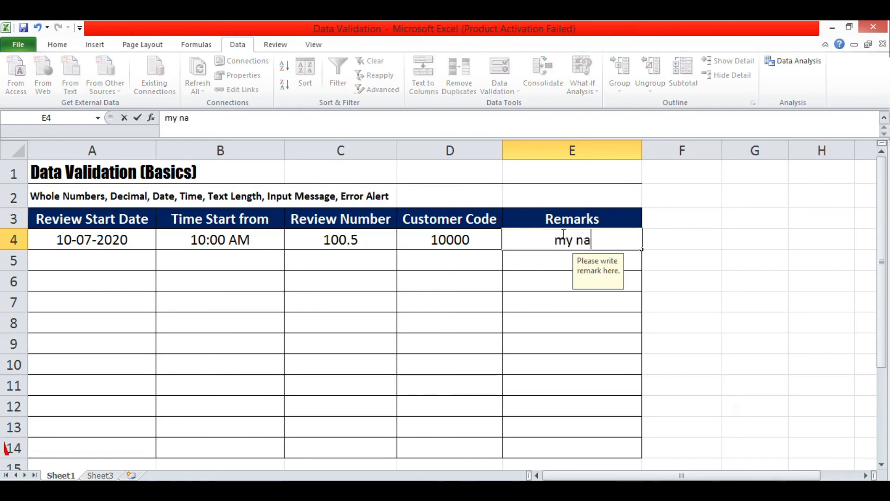
text(me is)
key(Return)
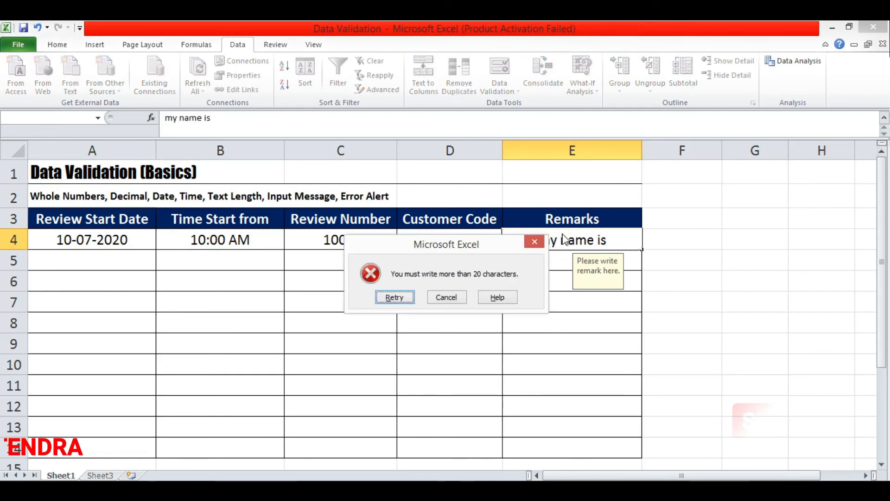
drag(516, 245, 400, 244)
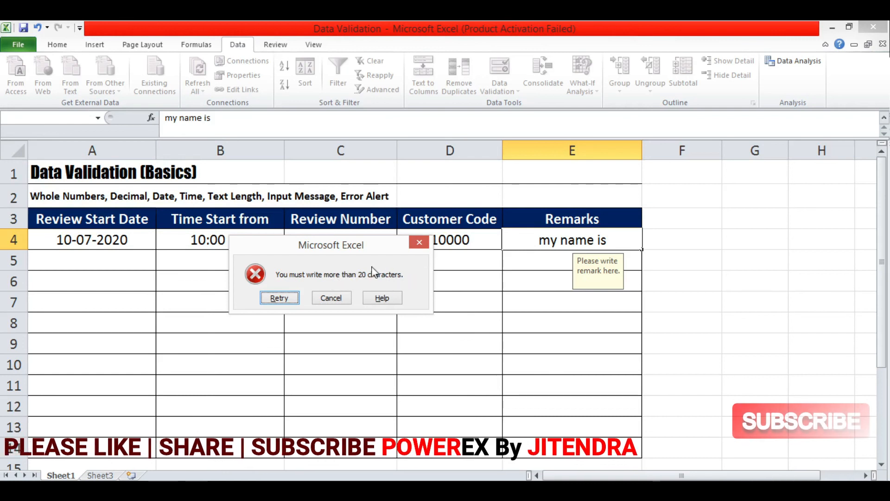
click(279, 298)
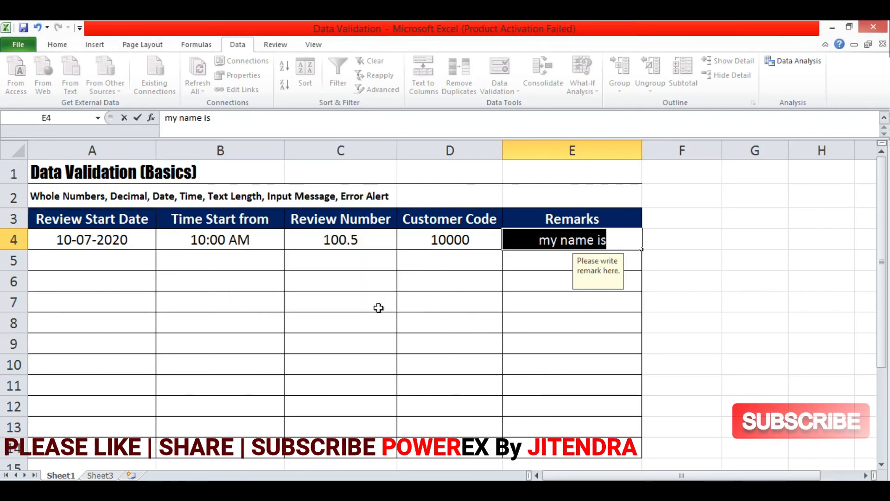
text(my )
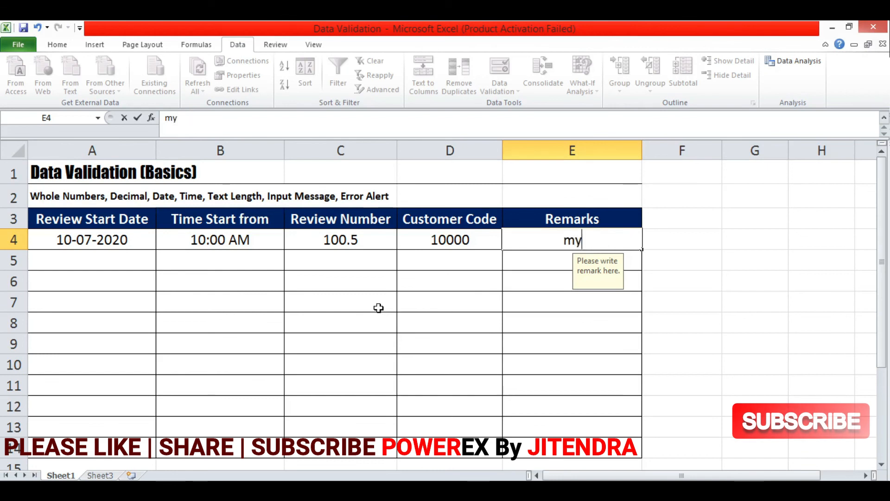
text(name )
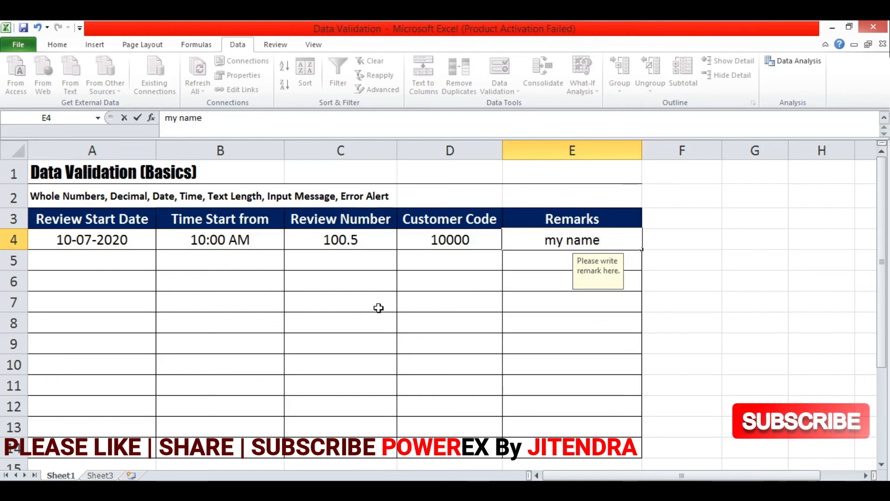
key(Return)
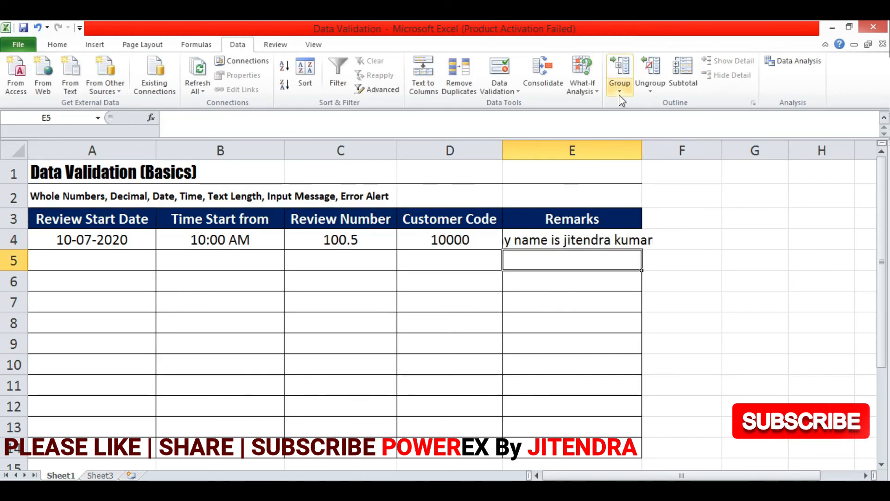
double_click(642, 150)
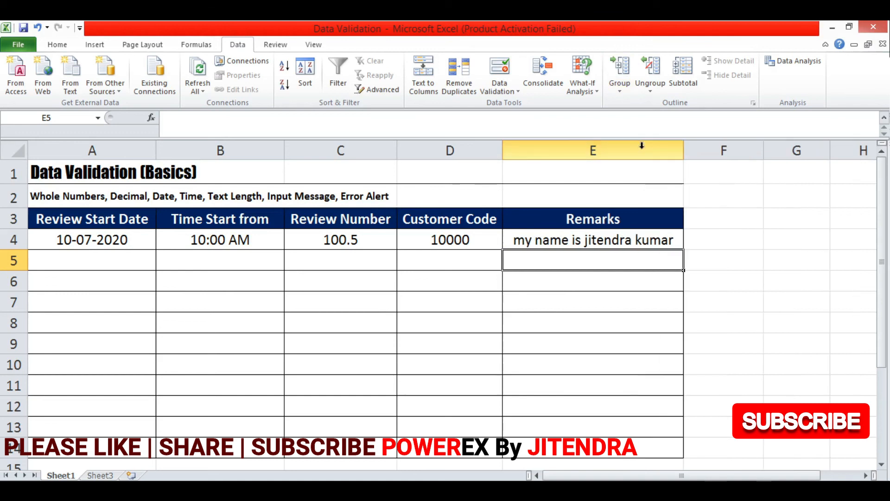